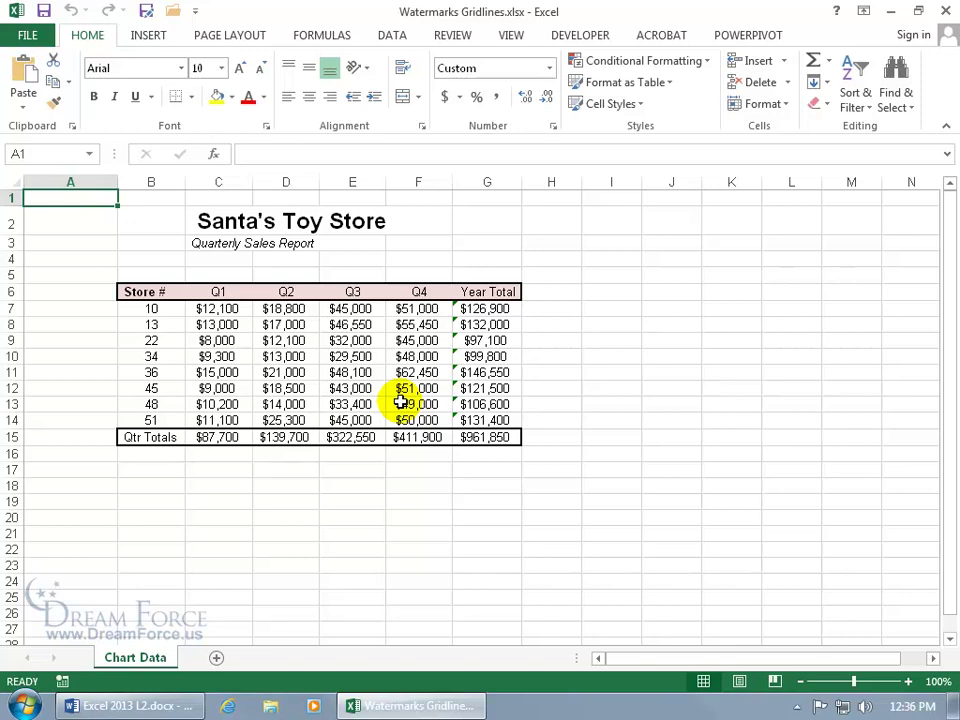
Select cell E12, then try Page Setup's custom header editor and cancel without changes.
{"action": "left_click", "coordinate": [349, 386]}
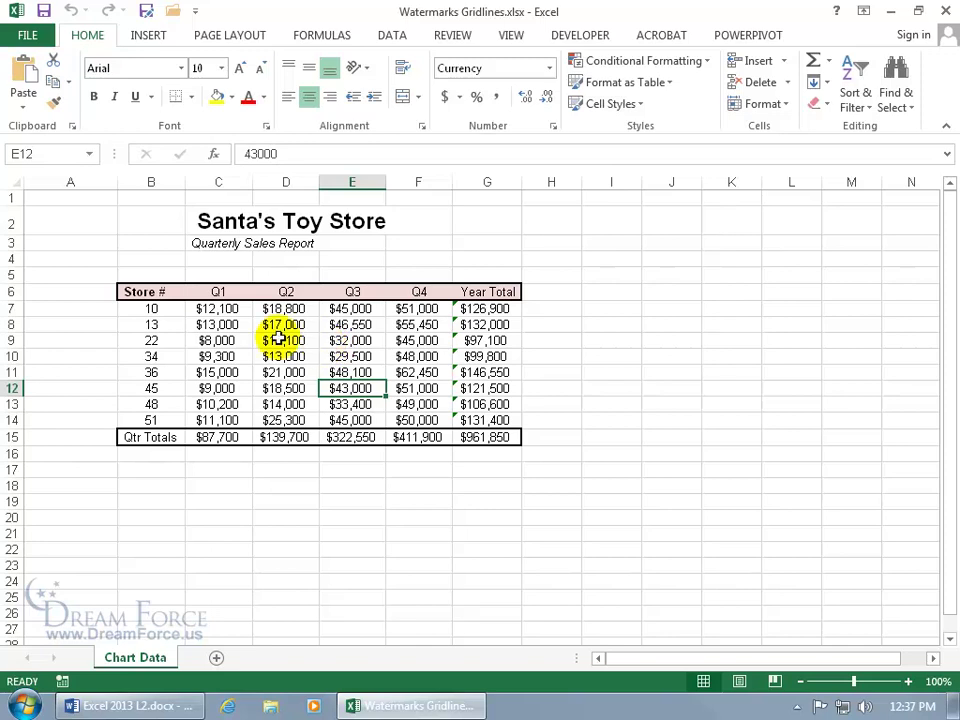
{"action": "left_click", "coordinate": [236, 37]}
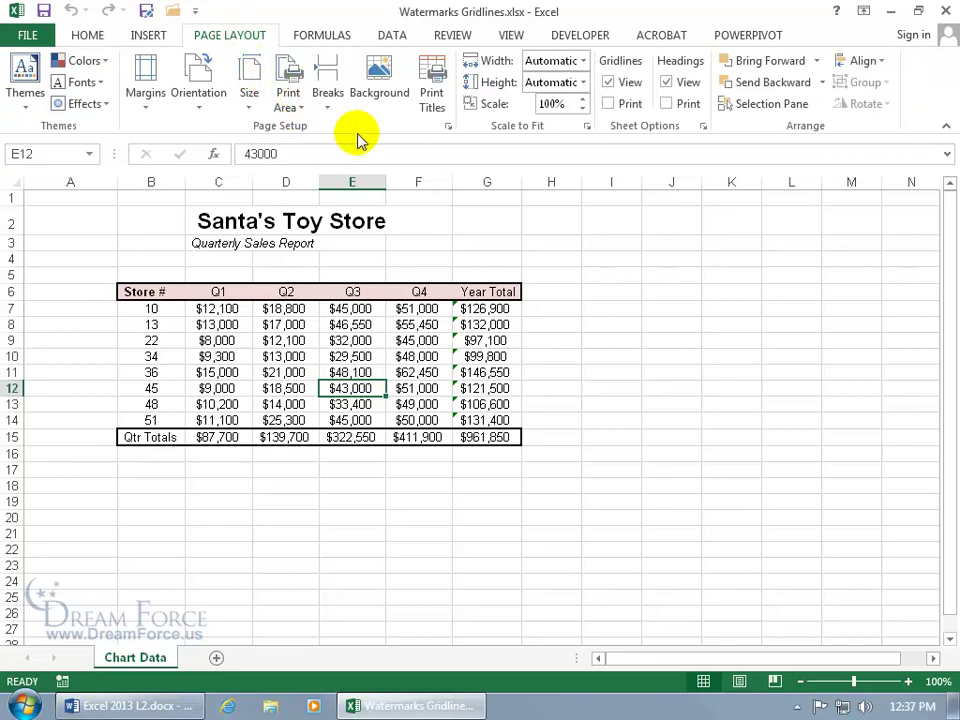
{"action": "left_click", "coordinate": [448, 126]}
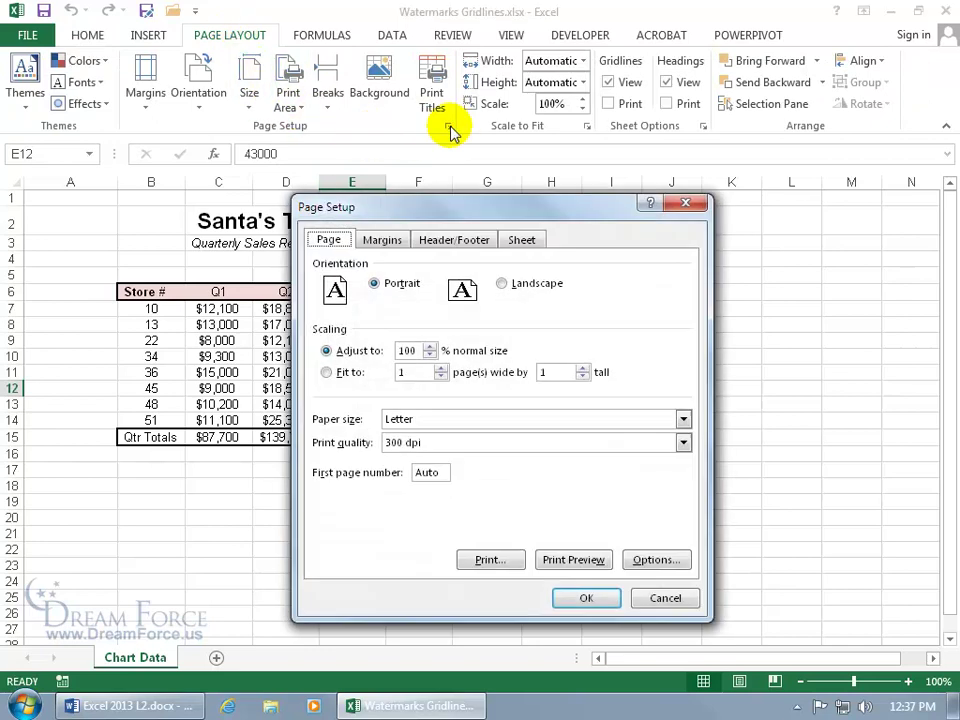
{"action": "left_click", "coordinate": [474, 241]}
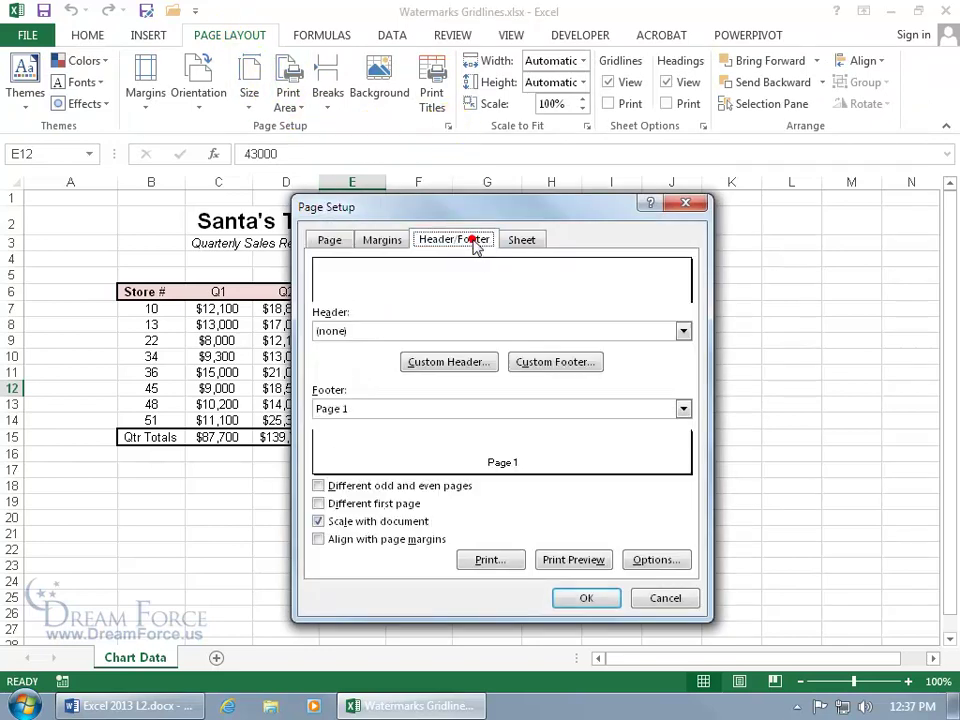
{"action": "left_click", "coordinate": [449, 365]}
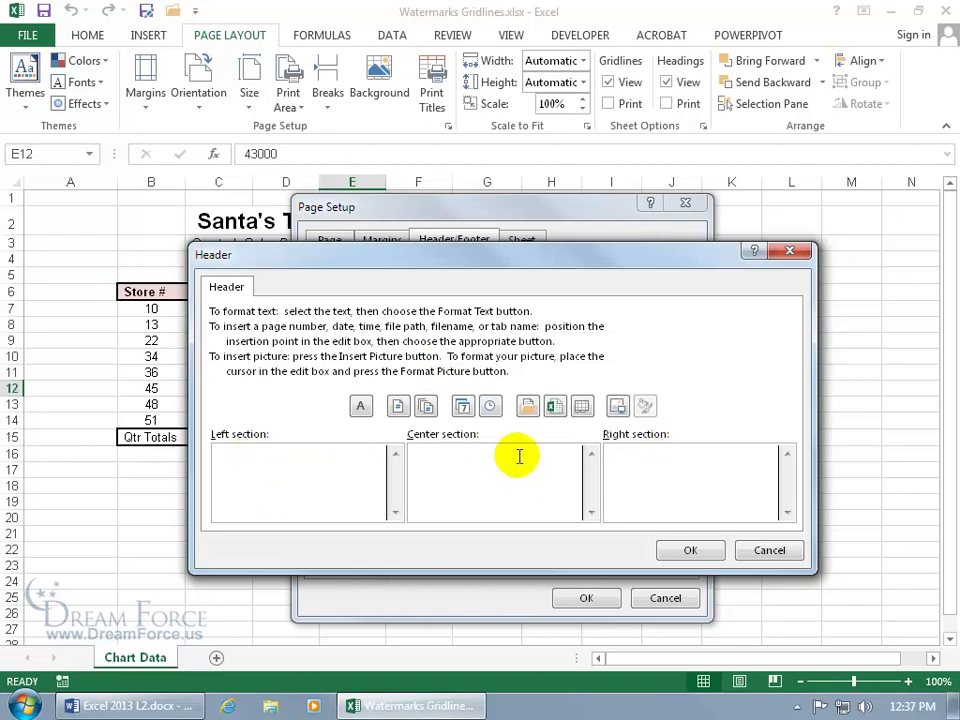
{"action": "key", "text": "Return"}
{"action": "key", "text": "Return"}
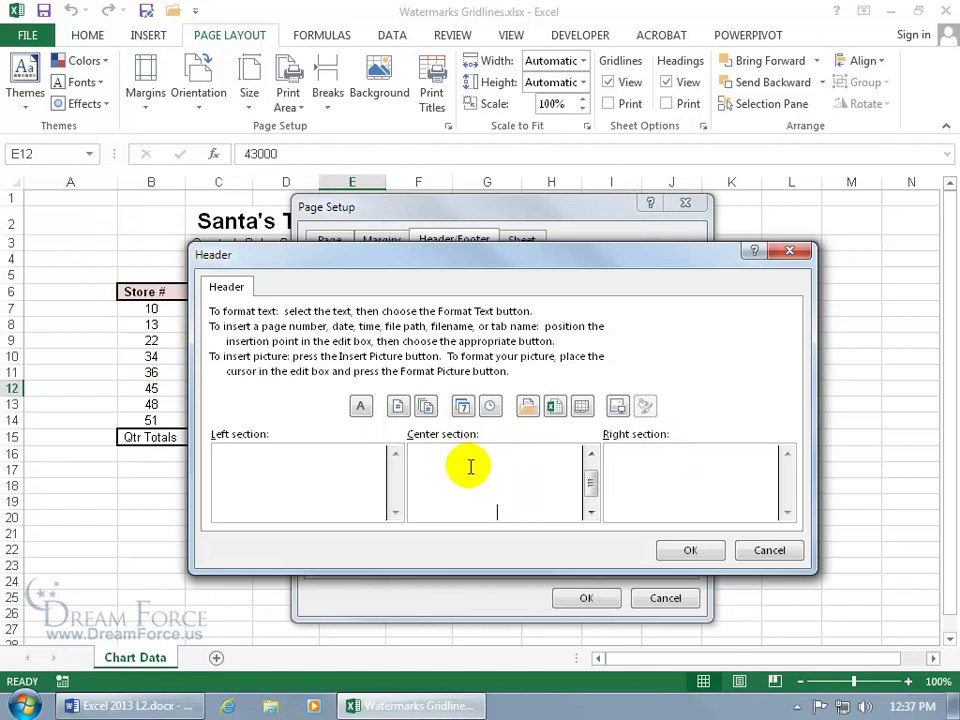
{"action": "left_click", "coordinate": [769, 550]}
{"action": "left_click", "coordinate": [666, 597]}
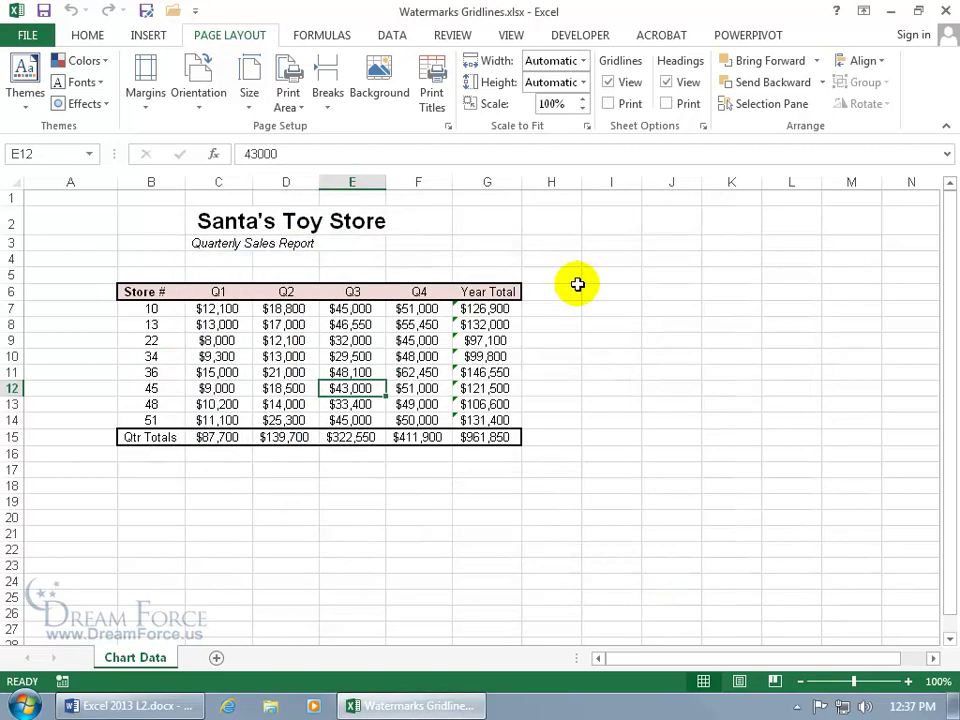
Insert a header and footer, putting the sheet in Page Layout view with the centre header active.
{"action": "left_click", "coordinate": [139, 38]}
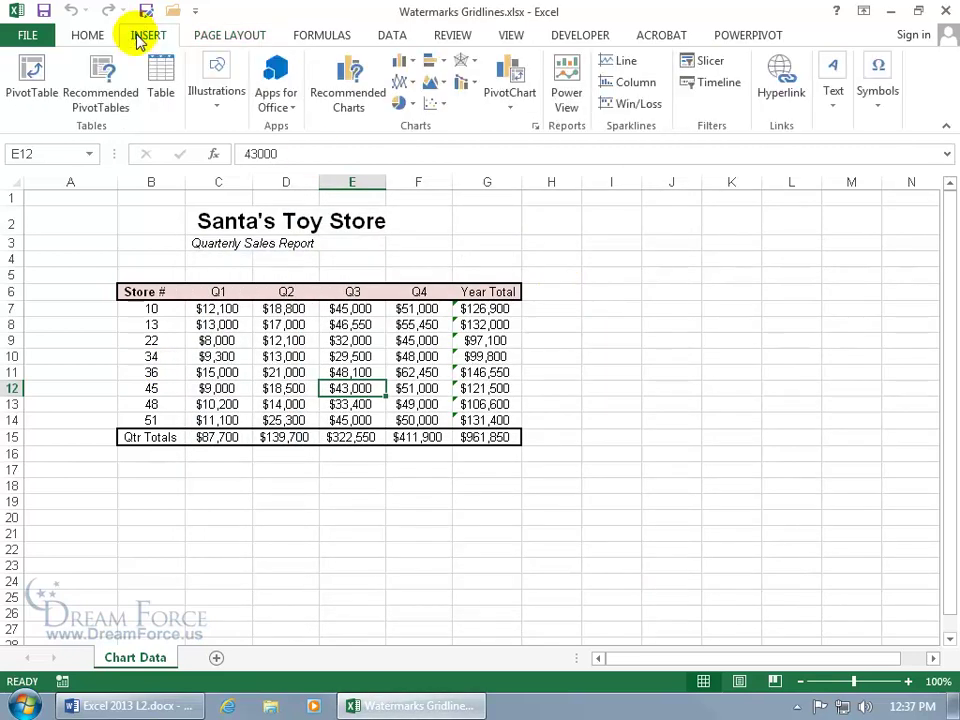
{"action": "left_click", "coordinate": [832, 100]}
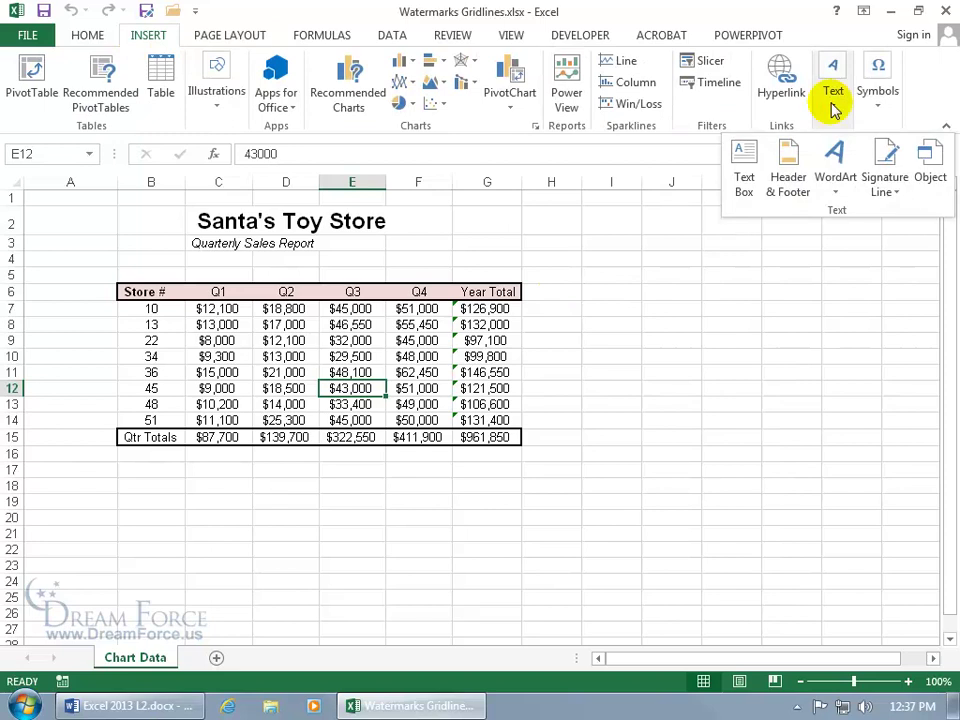
{"action": "left_click", "coordinate": [790, 155]}
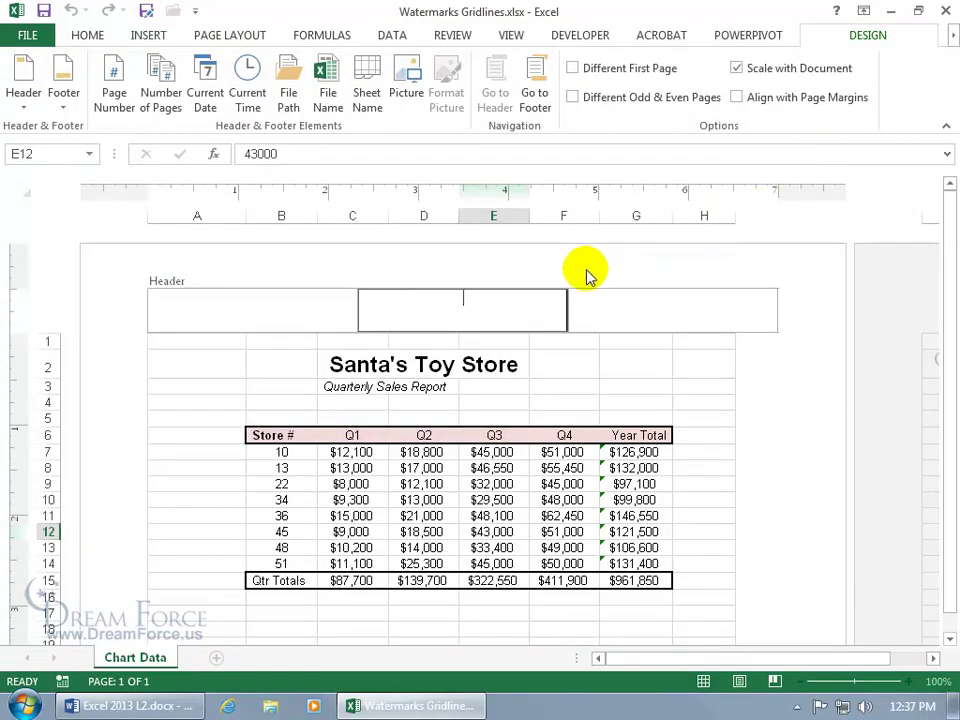
{"action": "left_click", "coordinate": [510, 35]}
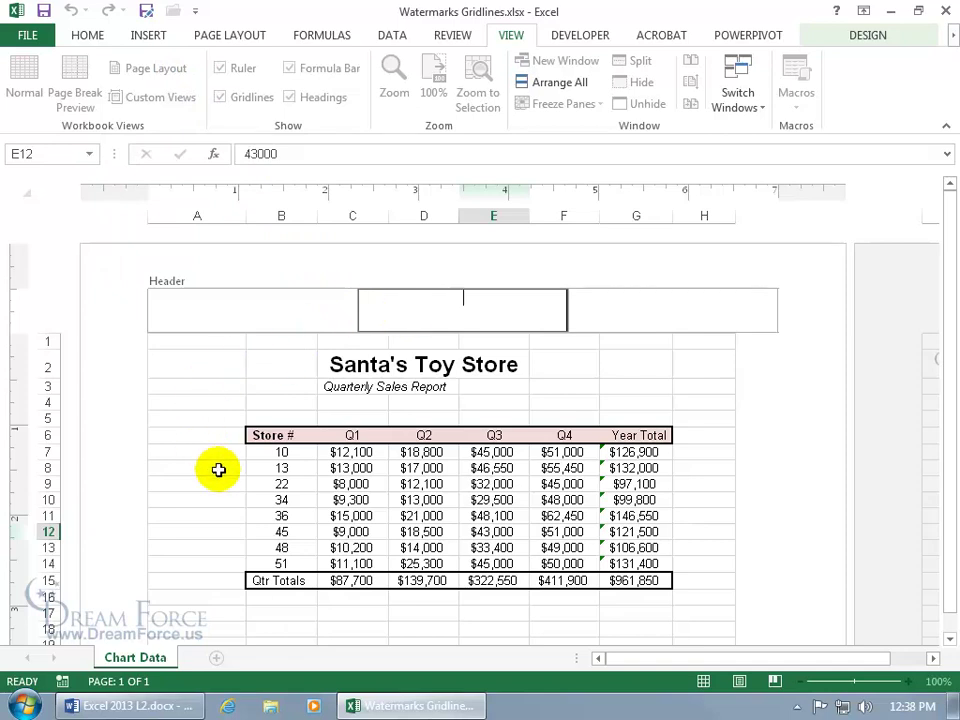
{"action": "left_click", "coordinate": [487, 304]}
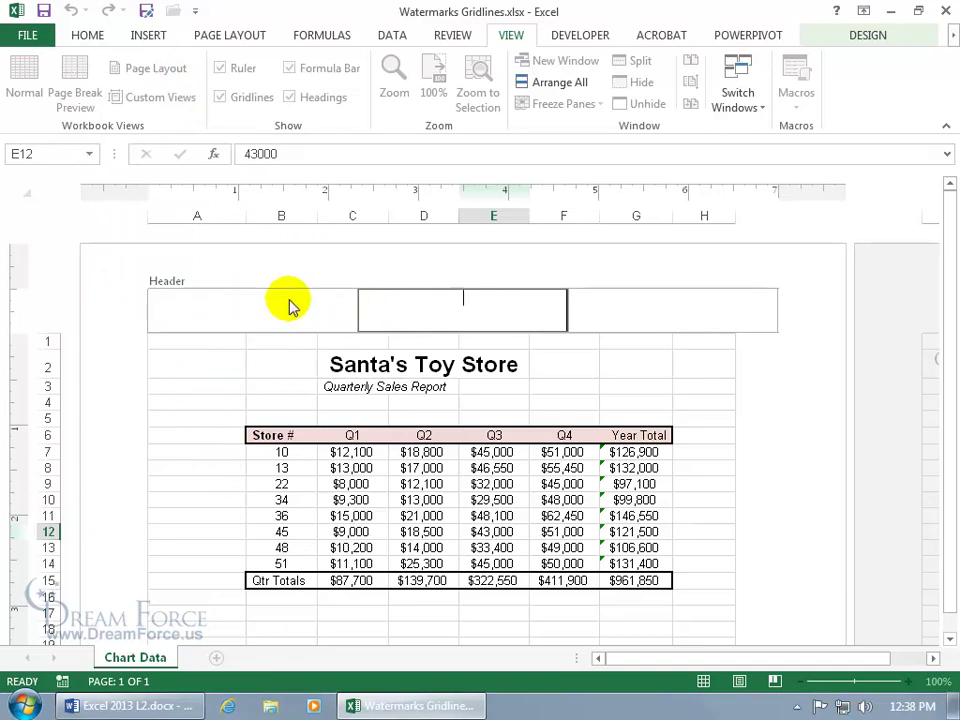
Click cell A4, then reopen the centre header section with the Header & Footer Tools shown.
{"action": "left_click", "coordinate": [204, 397]}
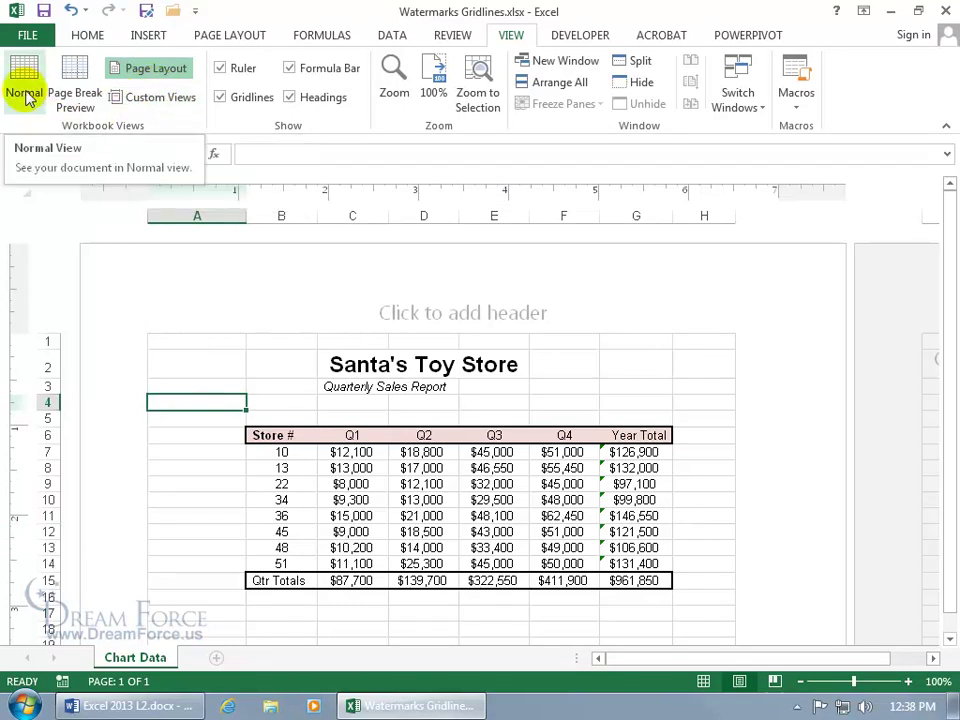
{"action": "left_click", "coordinate": [170, 80]}
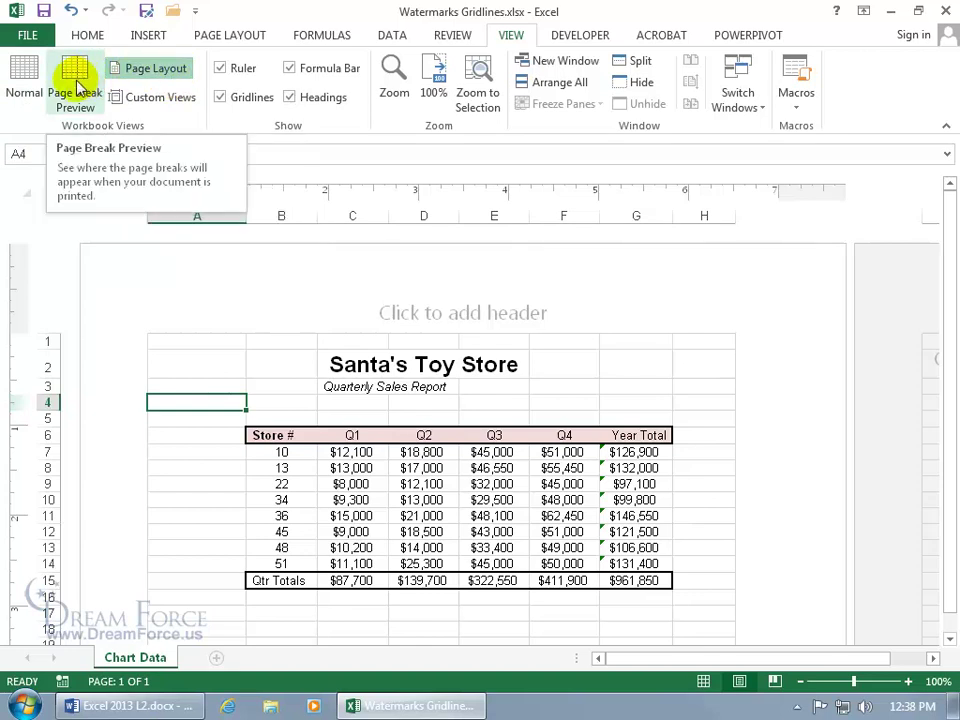
{"action": "left_click", "coordinate": [407, 316]}
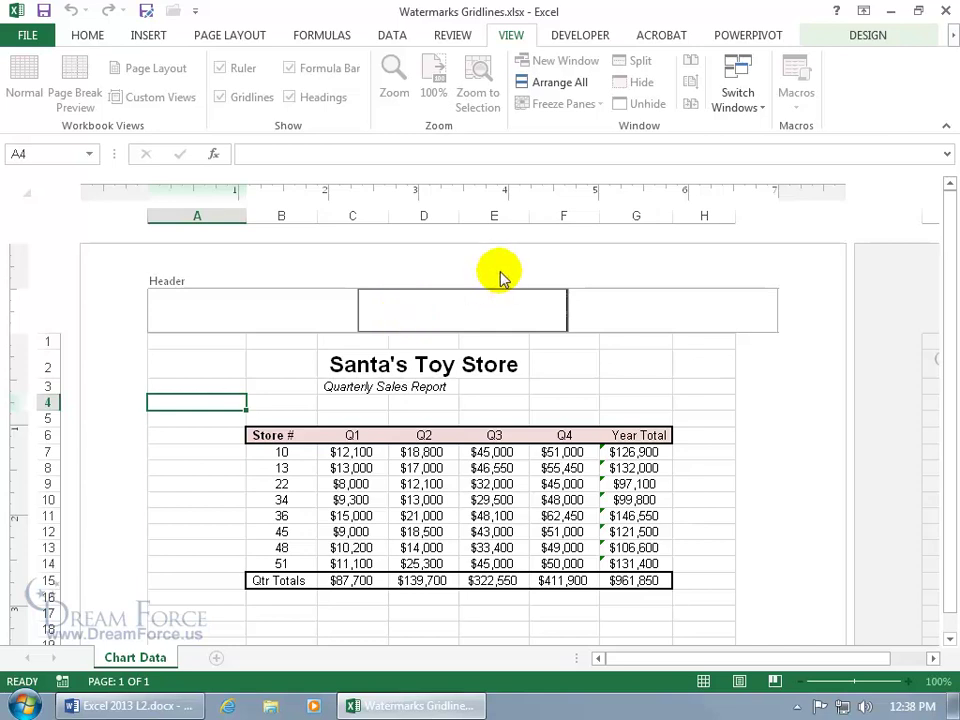
{"action": "left_click", "coordinate": [865, 40]}
Search Office.com clip art for 'santa' and insert the Santa Claus hat into the centre header.
{"action": "left_click", "coordinate": [865, 40]}
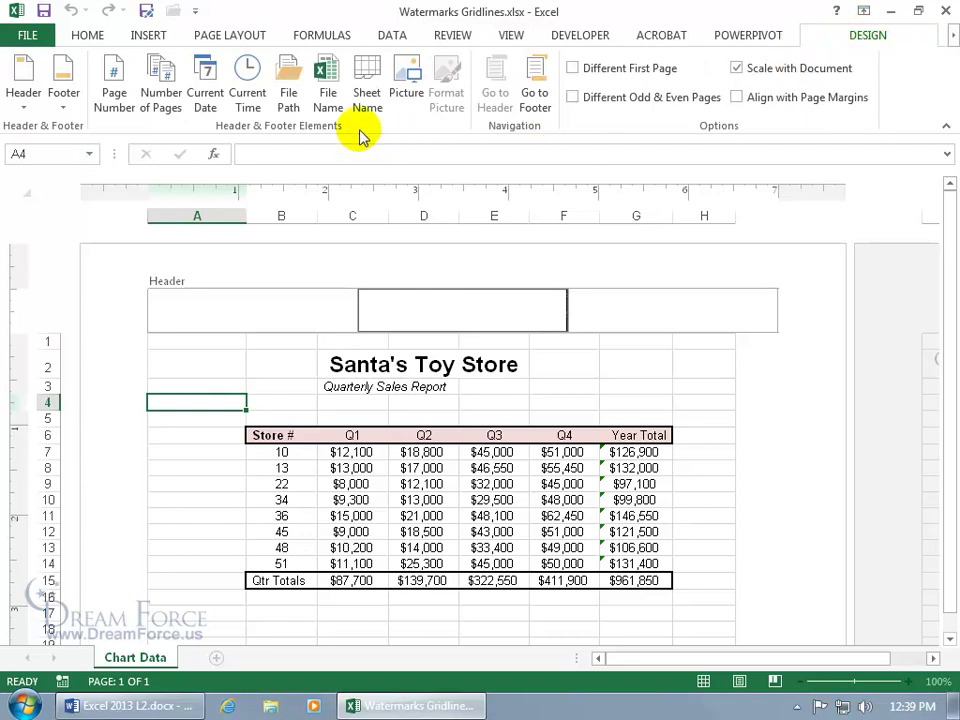
{"action": "left_click", "coordinate": [407, 80]}
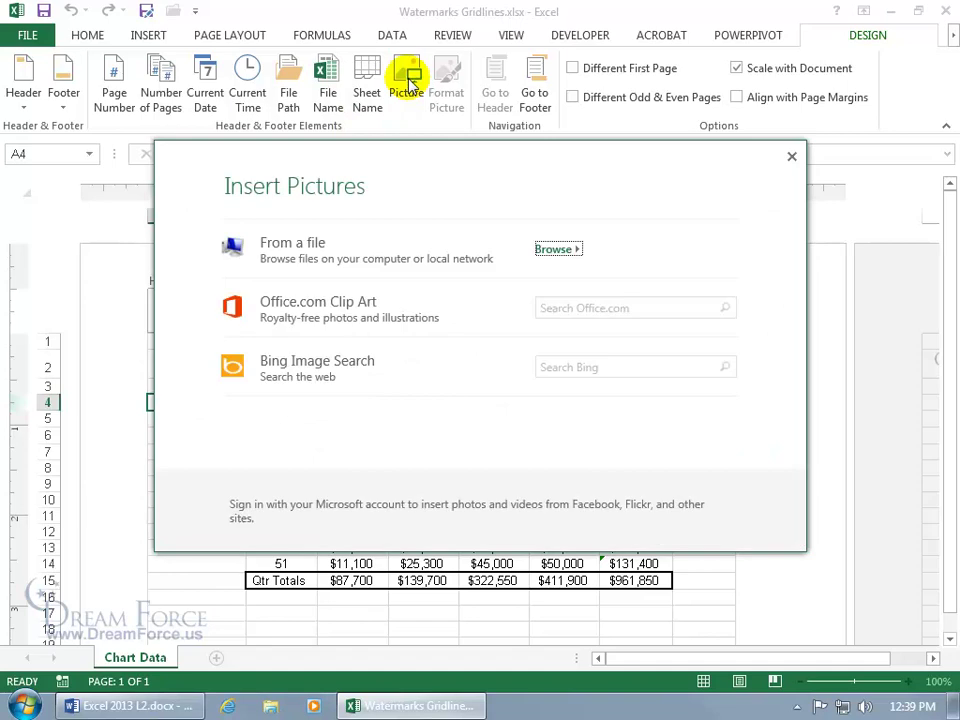
{"action": "left_click", "coordinate": [551, 256]}
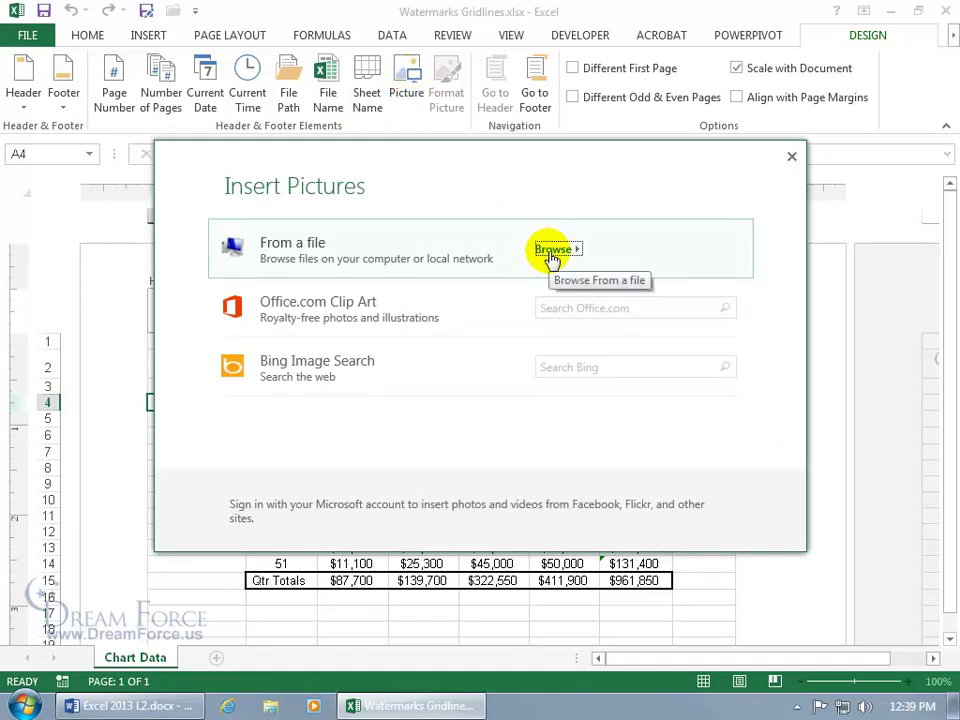
{"action": "left_click", "coordinate": [569, 307]}
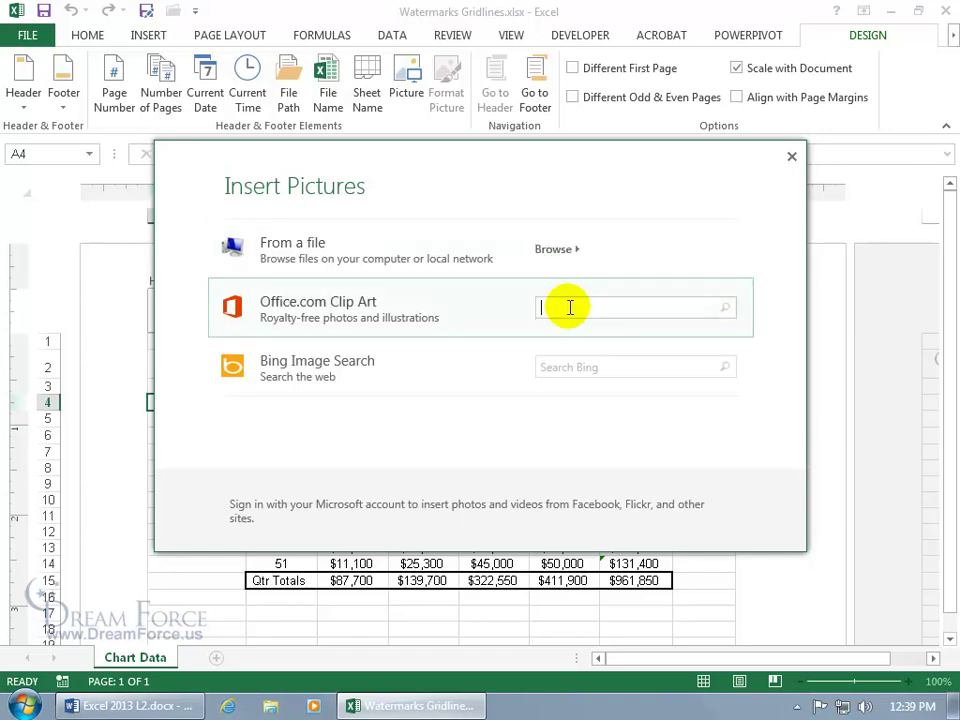
{"action": "type", "text": "santa"}
{"action": "key", "text": "Return"}
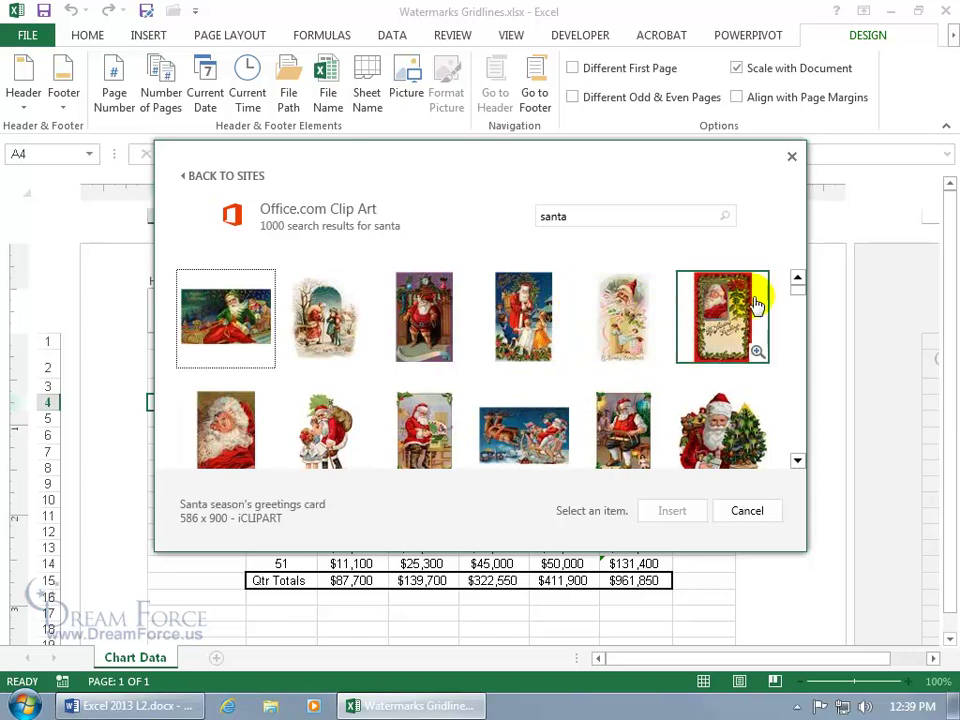
{"action": "left_click", "coordinate": [795, 291]}
{"action": "left_click", "coordinate": [797, 300]}
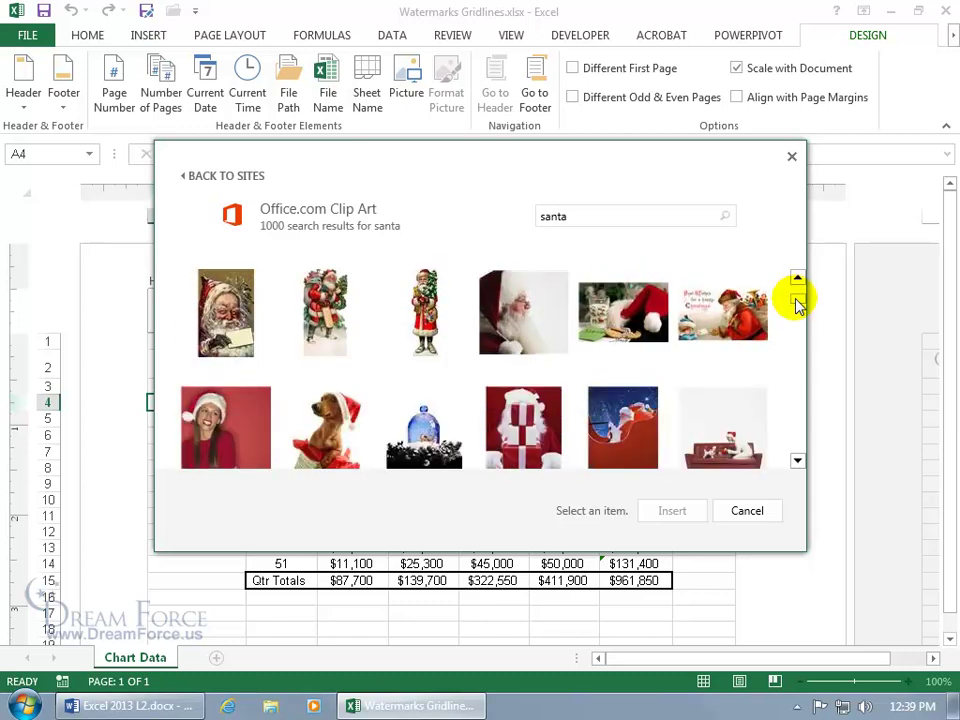
{"action": "left_click", "coordinate": [796, 303]}
{"action": "left_click", "coordinate": [792, 318]}
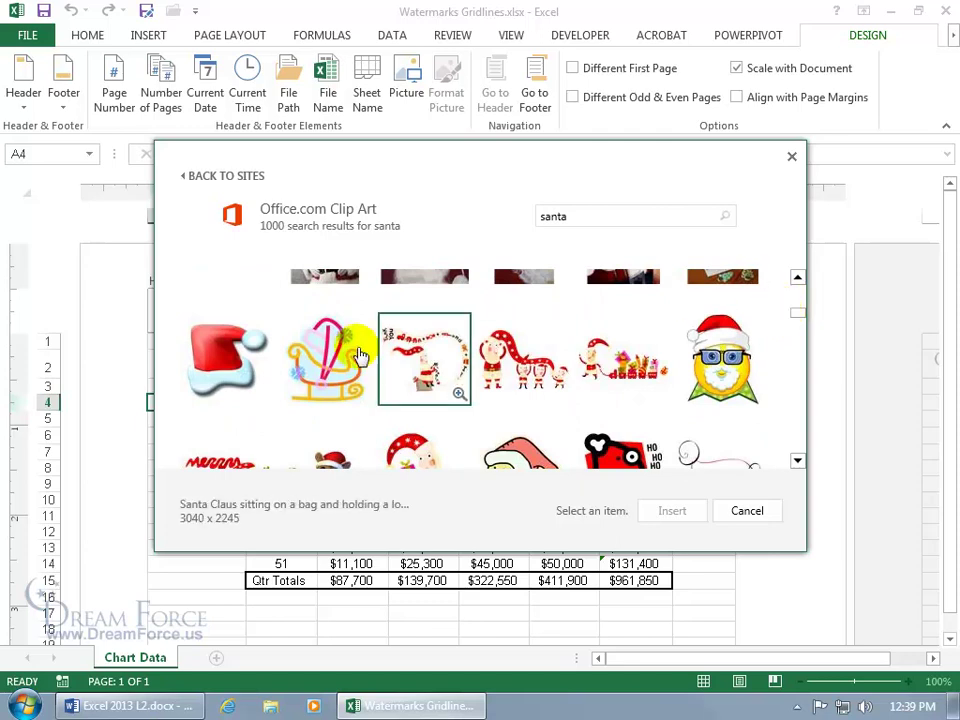
{"action": "left_click", "coordinate": [236, 360]}
{"action": "left_click", "coordinate": [674, 512]}
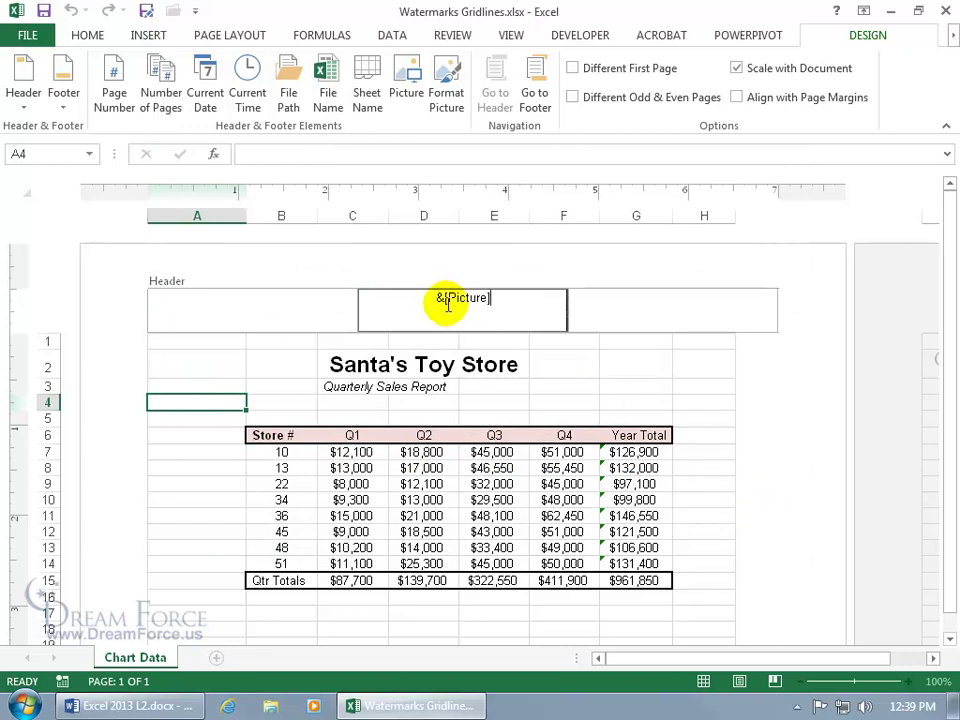
Add a blank line before &[Picture] in the centre header and check the hat's new position.
{"action": "left_click", "coordinate": [561, 367]}
{"action": "left_click", "coordinate": [561, 367]}
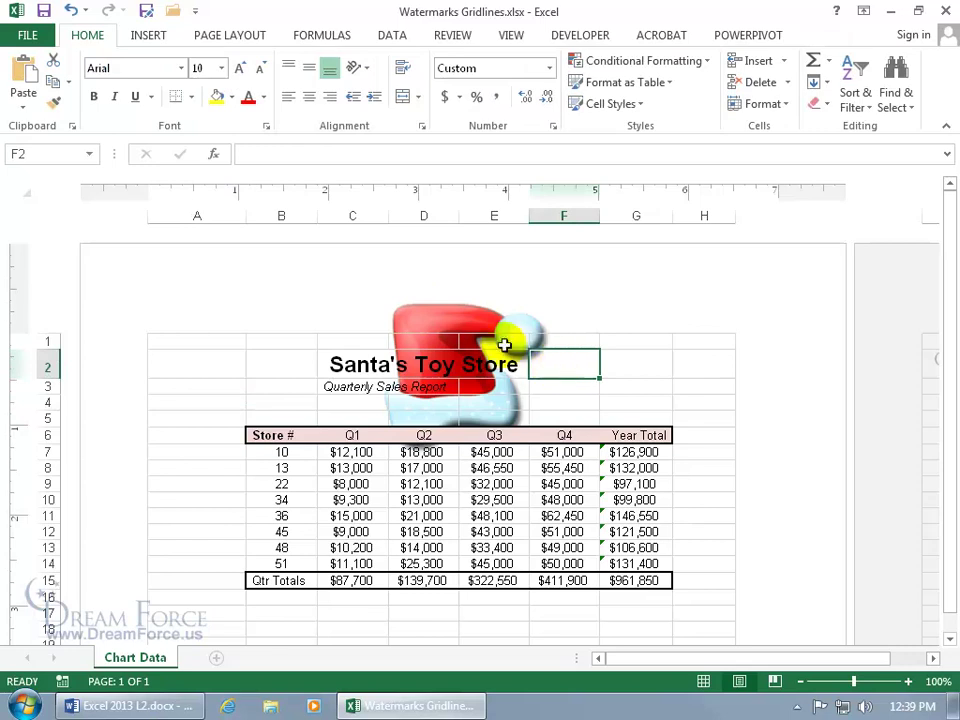
{"action": "left_click", "coordinate": [437, 298]}
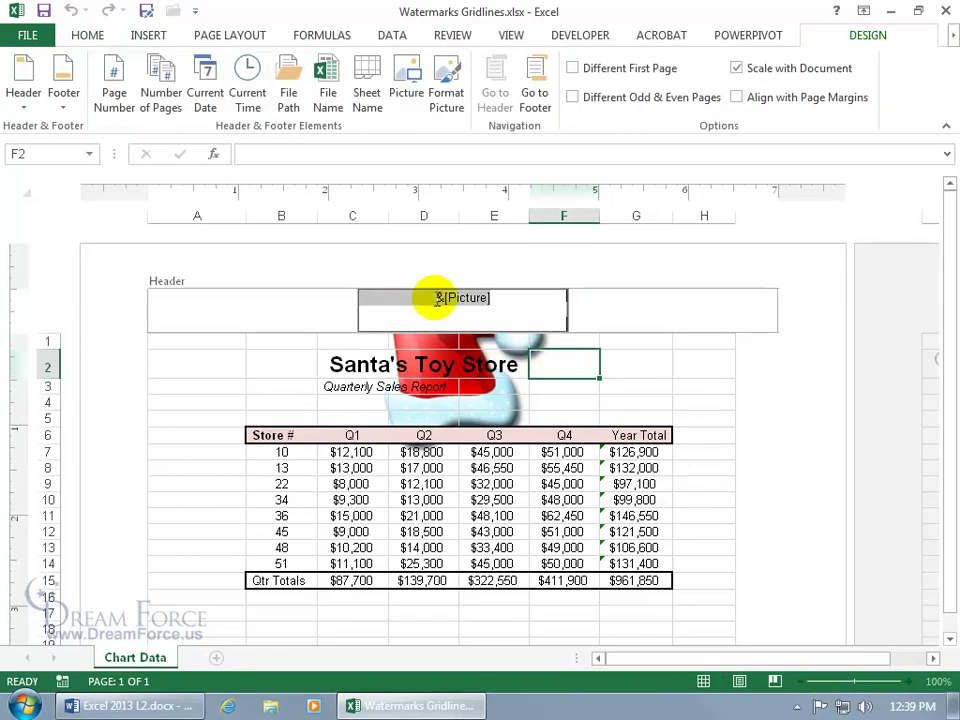
{"action": "left_click", "coordinate": [428, 296]}
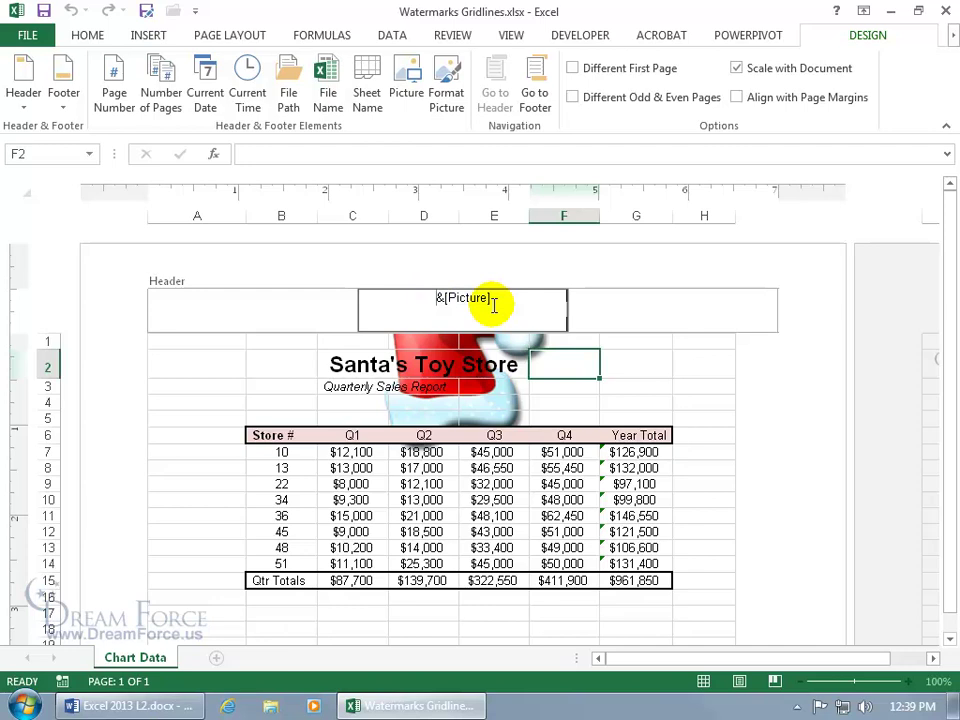
{"action": "key", "text": "Return"}
{"action": "key", "text": "Return"}
{"action": "key", "text": "Return"}
{"action": "key", "text": "Return"}
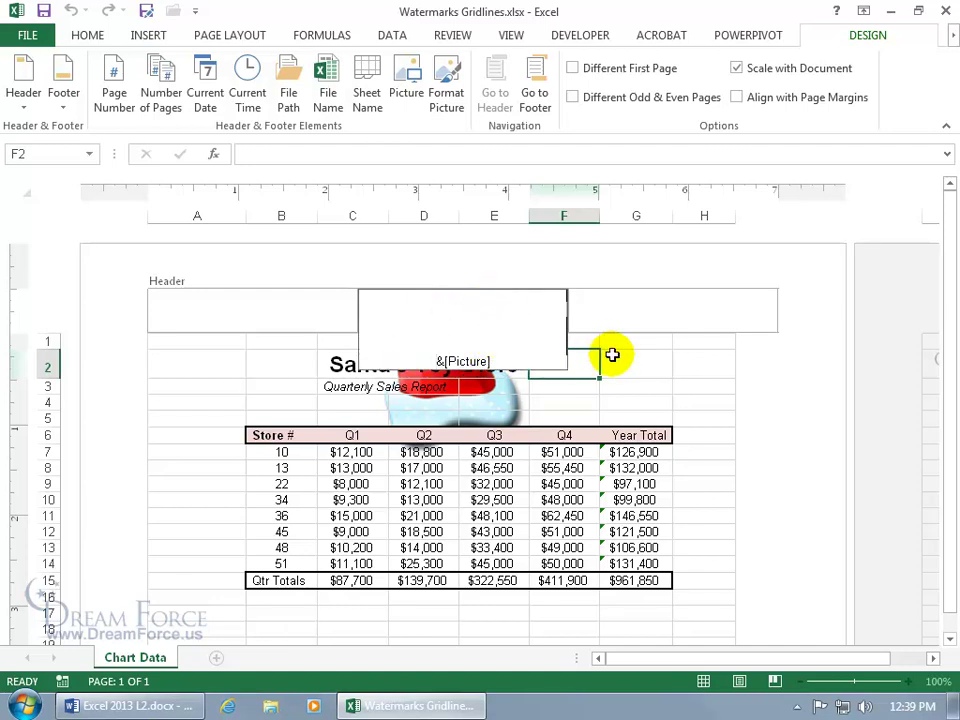
{"action": "left_click", "coordinate": [617, 362]}
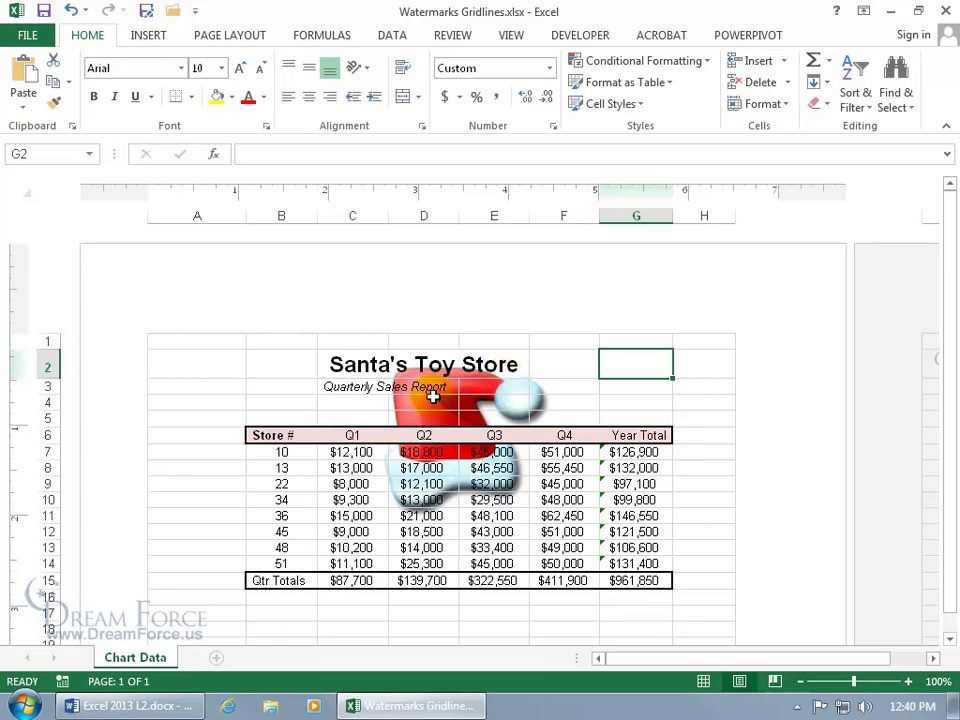
Add two more blank lines before &[Picture] so the hat sits behind the sales figures.
{"action": "left_click", "coordinate": [425, 319]}
{"action": "left_click", "coordinate": [456, 311]}
{"action": "key", "text": "Return"}
{"action": "key", "text": "Return"}
{"action": "key", "text": "Return"}
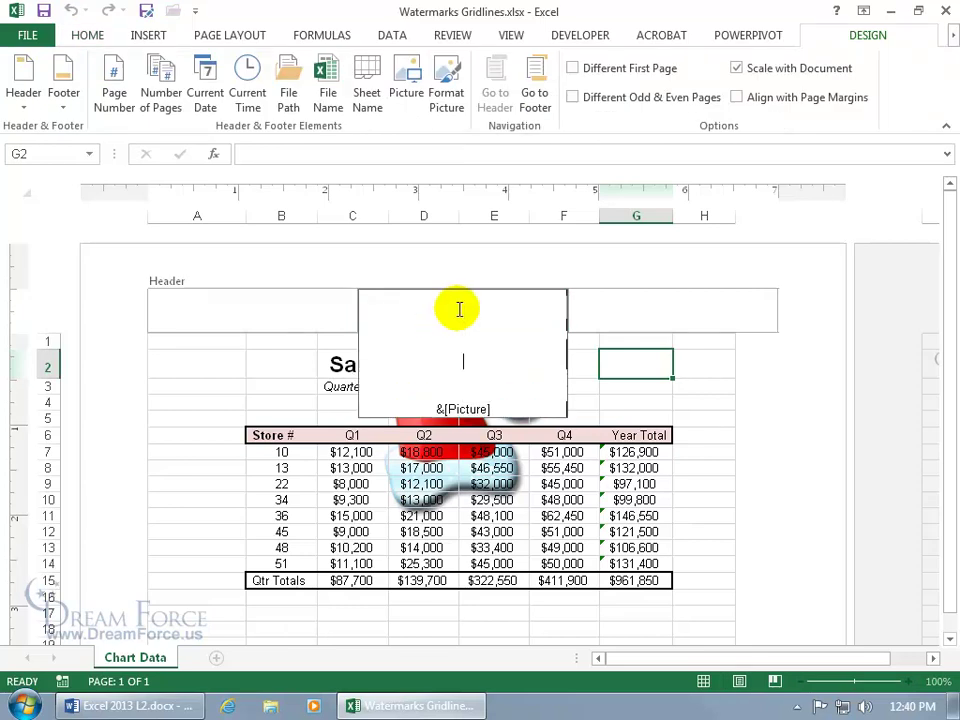
{"action": "left_click", "coordinate": [620, 392]}
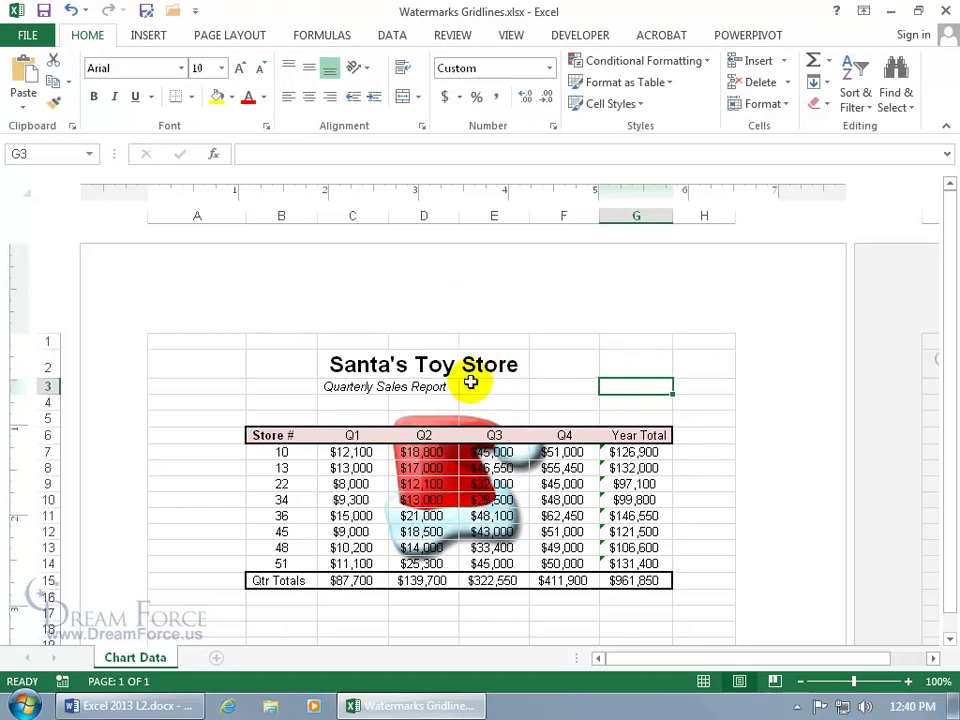
{"action": "left_click", "coordinate": [429, 318]}
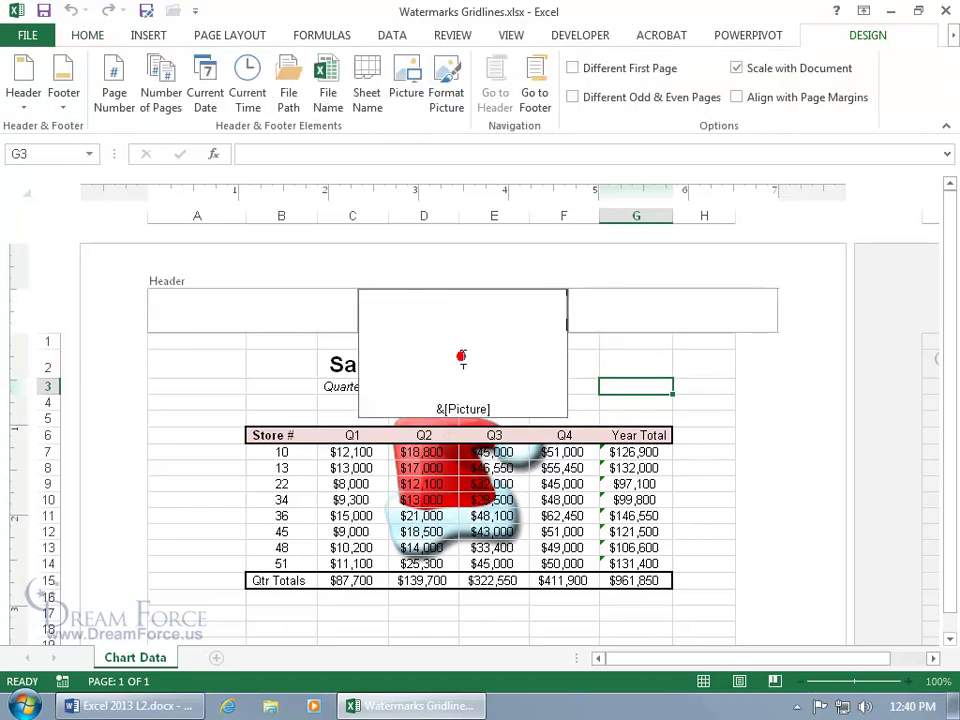
{"action": "key", "text": "Return"}
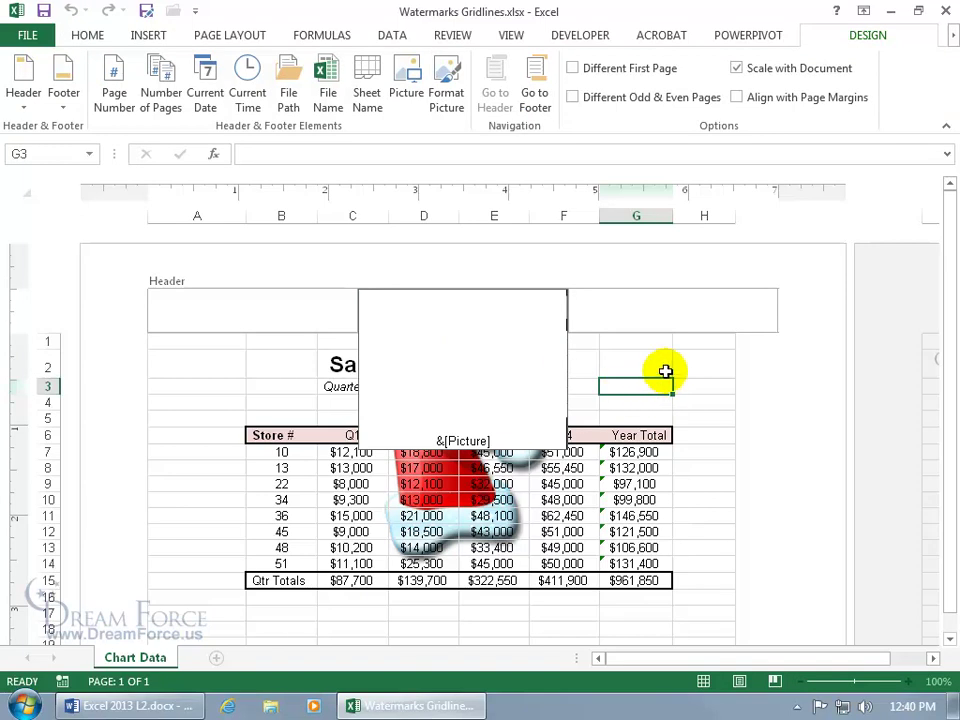
{"action": "left_click", "coordinate": [665, 370]}
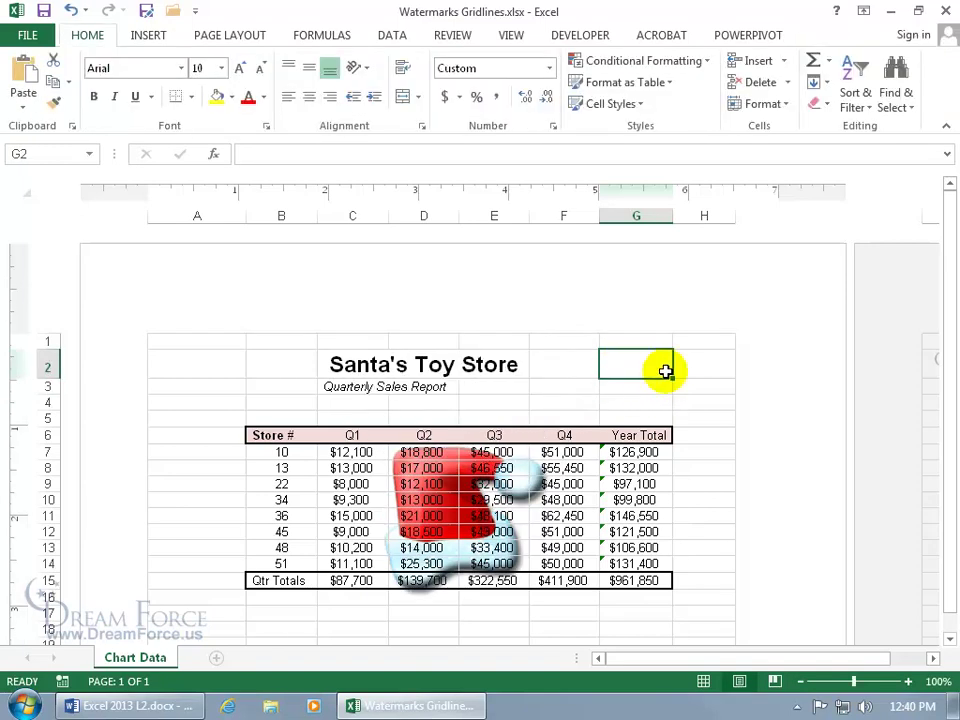
{"action": "left_click", "coordinate": [434, 313]}
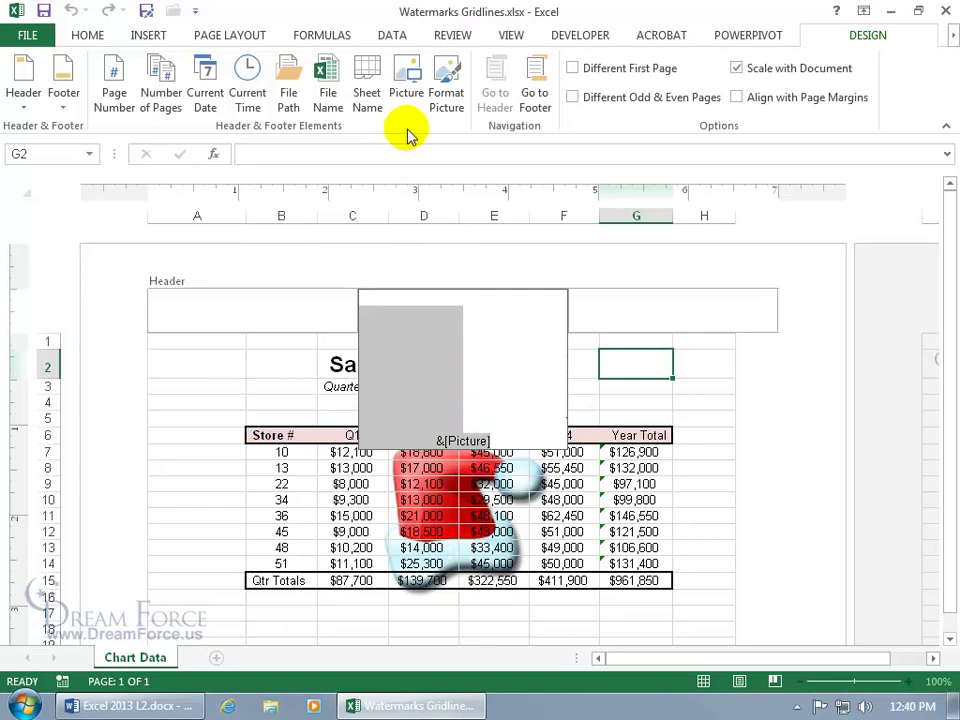
Set the header picture's colour to Washout in Format Picture (Brightness 85%, Contrast 15%).
{"action": "left_click", "coordinate": [446, 96]}
{"action": "left_click", "coordinate": [384, 258]}
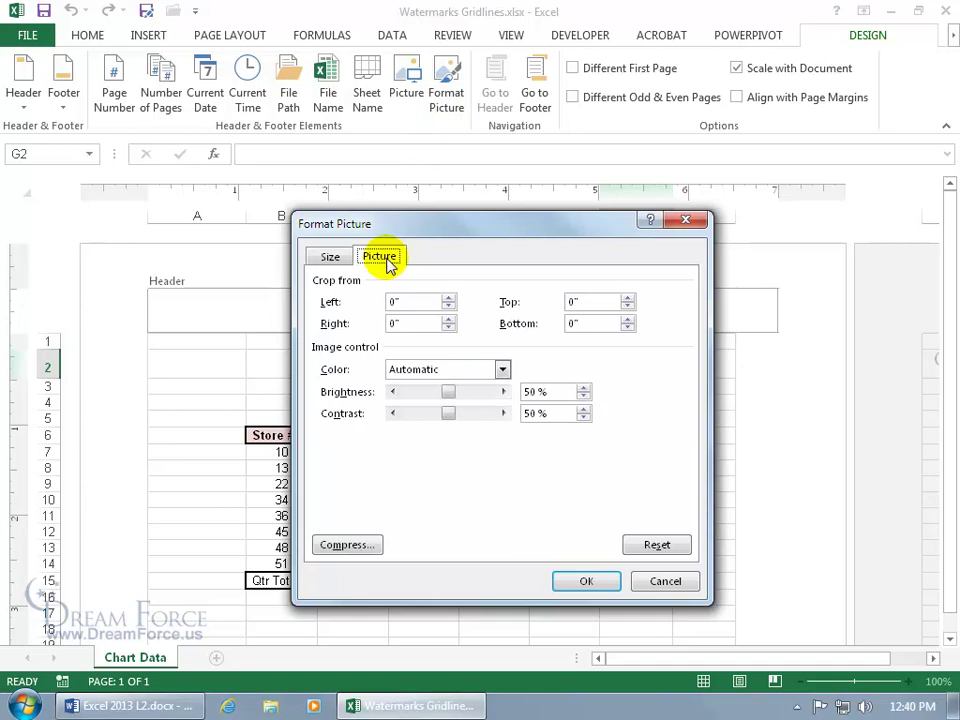
{"action": "left_click", "coordinate": [500, 370]}
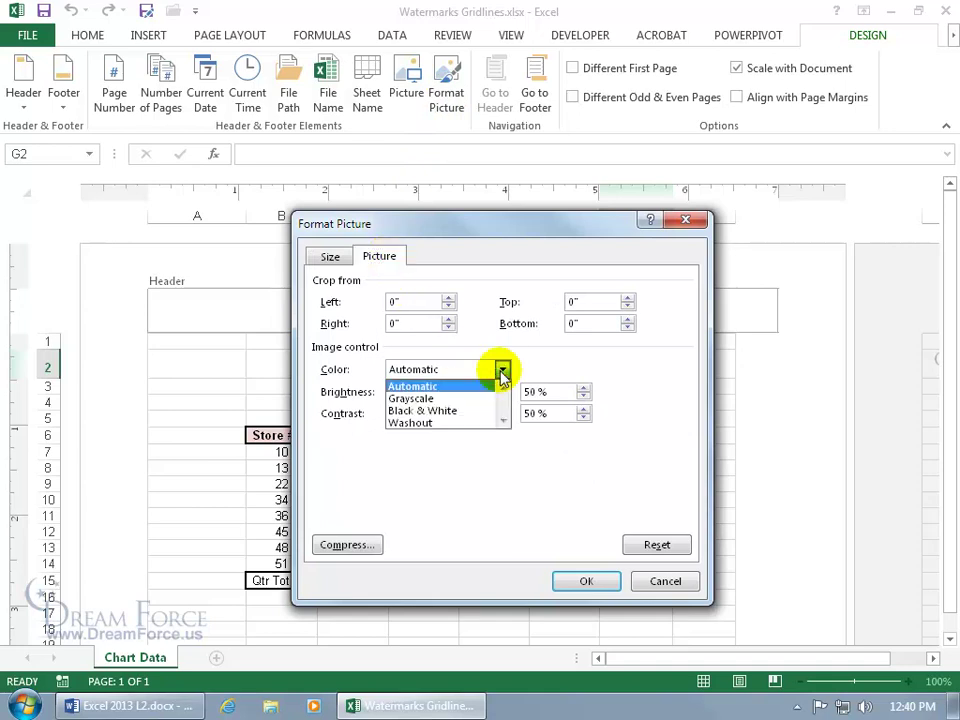
{"action": "left_click", "coordinate": [462, 423]}
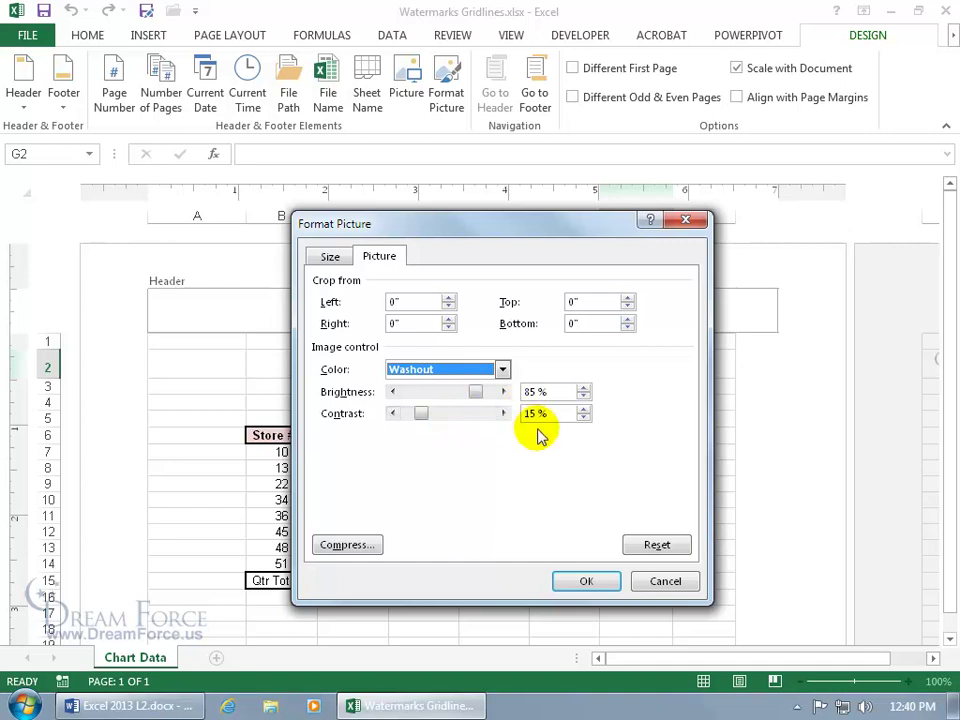
{"action": "left_click", "coordinate": [584, 580]}
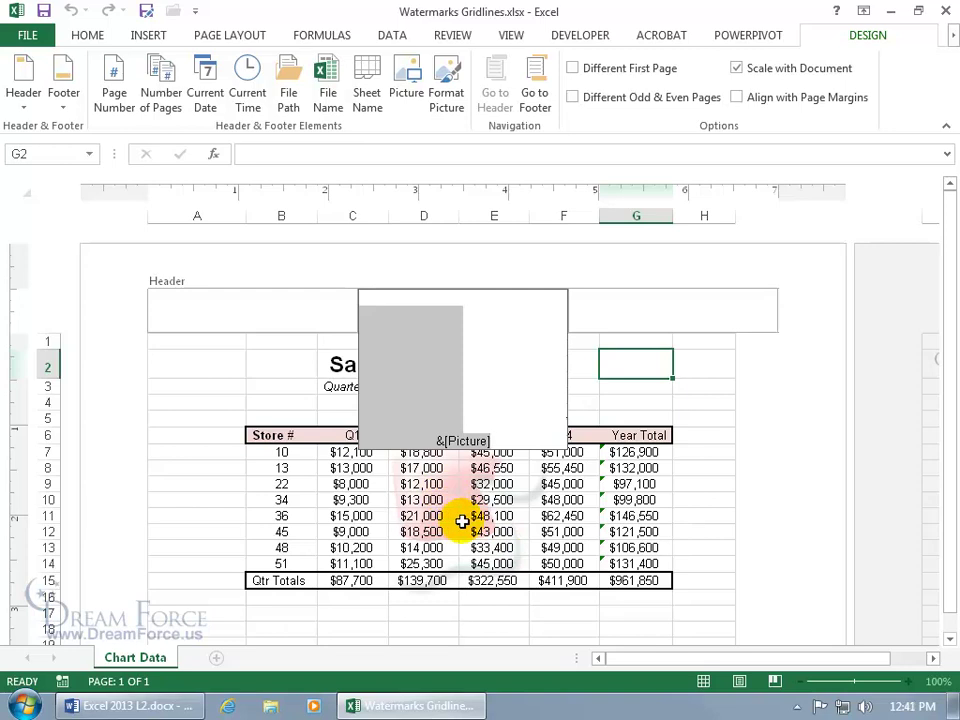
Recheck the picture's Washout colour settings, close without changes and return to the sheet.
{"action": "left_click", "coordinate": [447, 88]}
{"action": "left_click", "coordinate": [379, 257]}
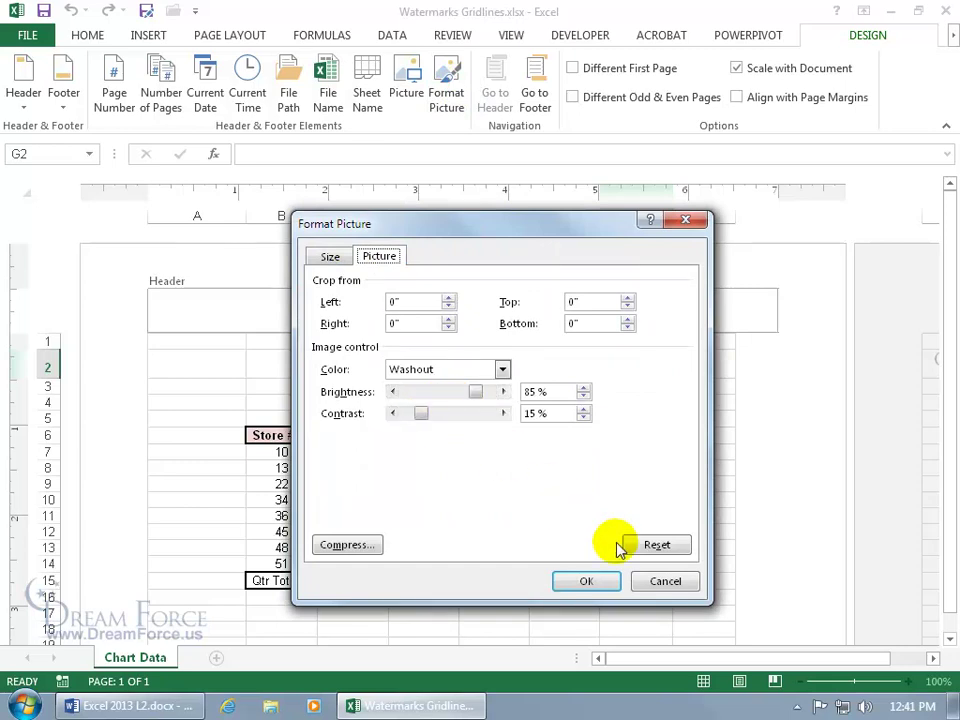
{"action": "left_click", "coordinate": [664, 583]}
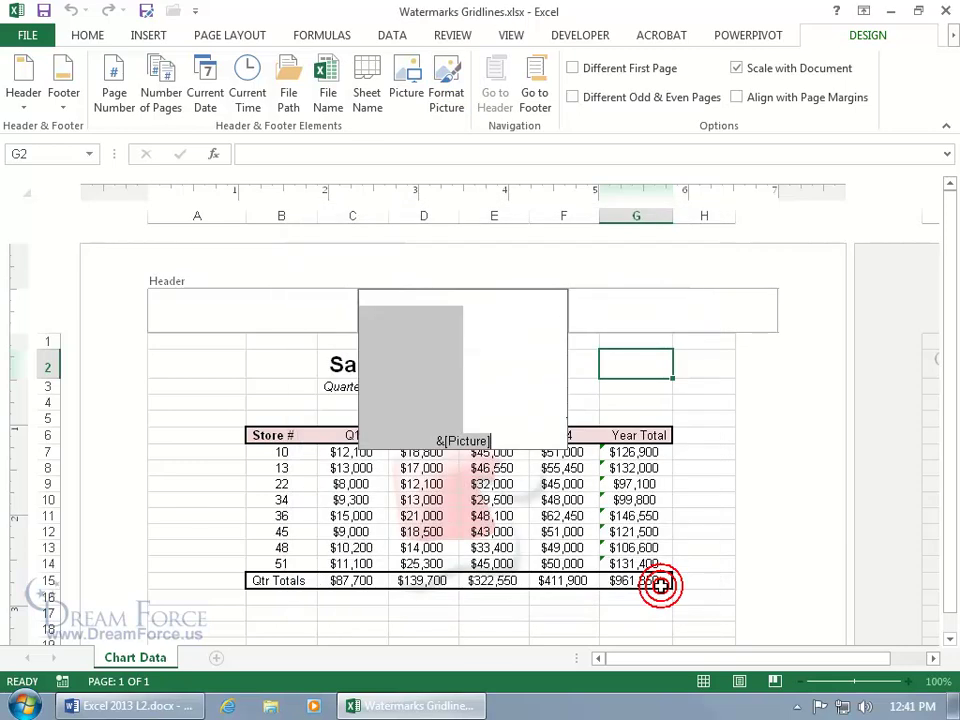
{"action": "left_click", "coordinate": [697, 521]}
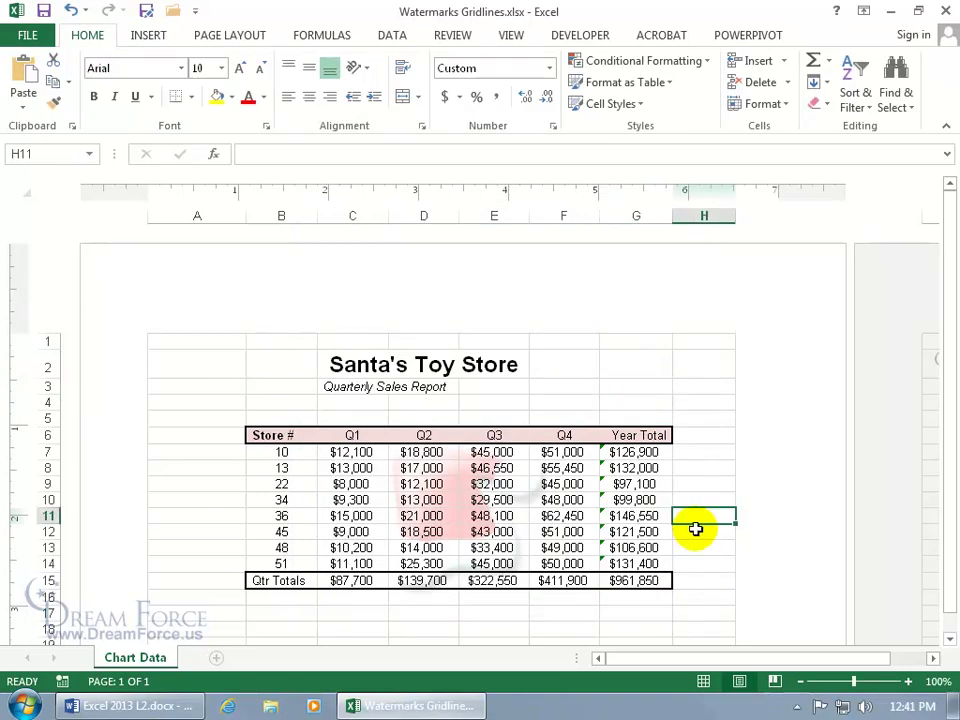
From the View tab, look over the centre header again, then return the sheet to Normal view.
{"action": "left_click", "coordinate": [516, 36]}
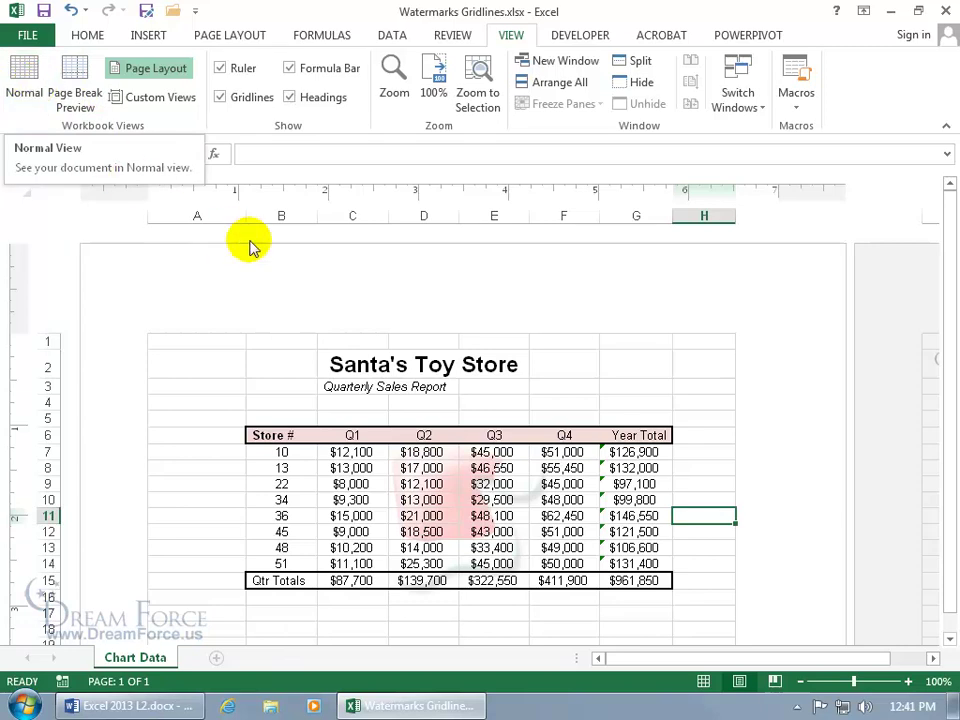
{"action": "left_click", "coordinate": [425, 301]}
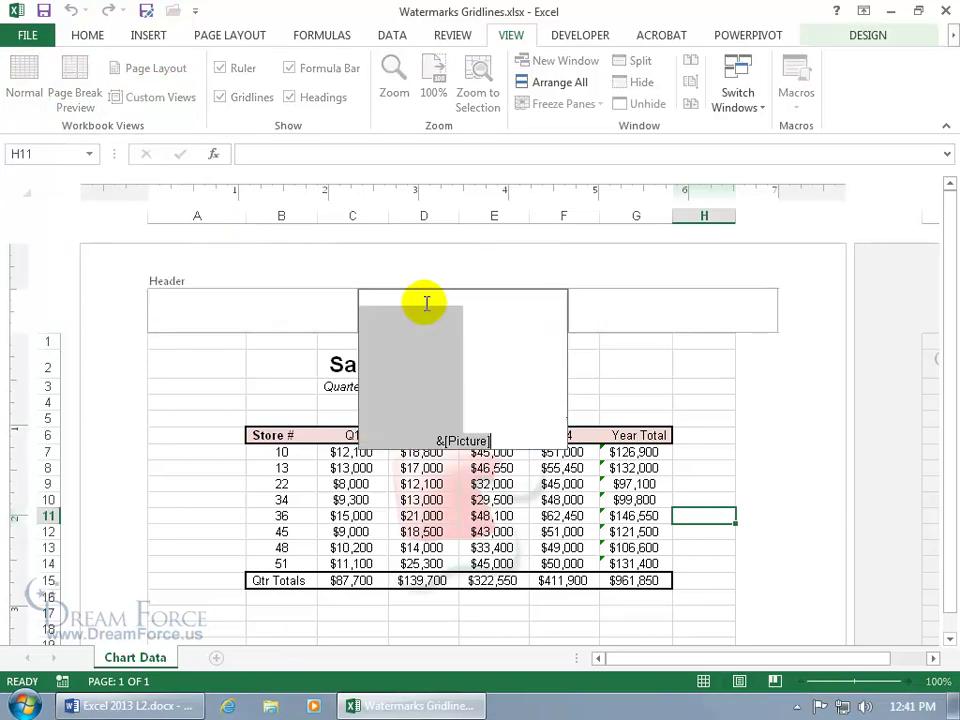
{"action": "left_click", "coordinate": [221, 386]}
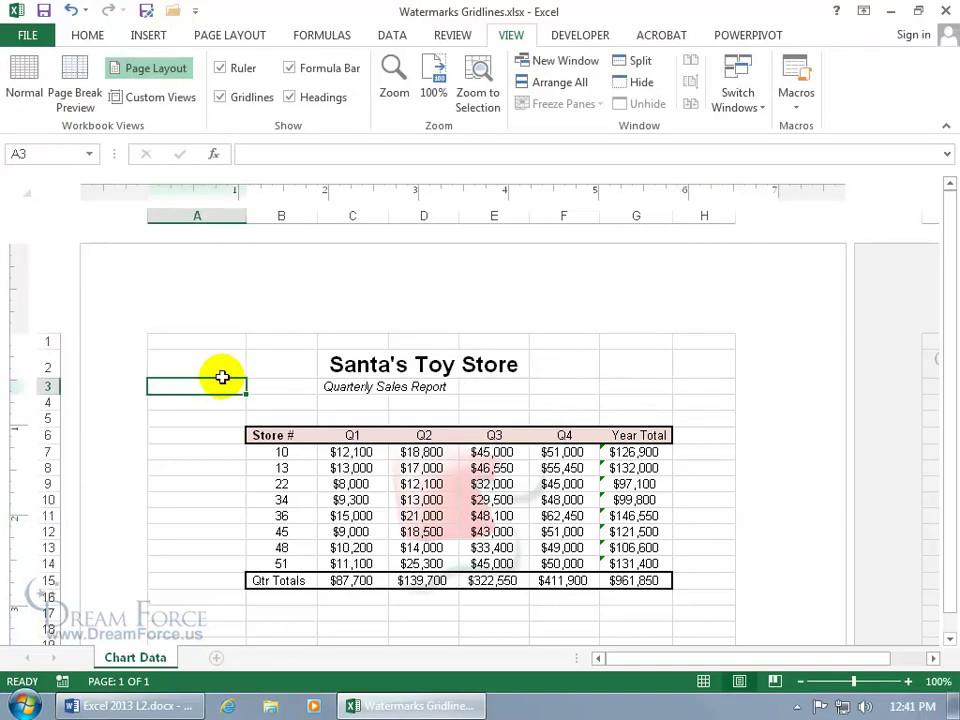
{"action": "left_click", "coordinate": [25, 90]}
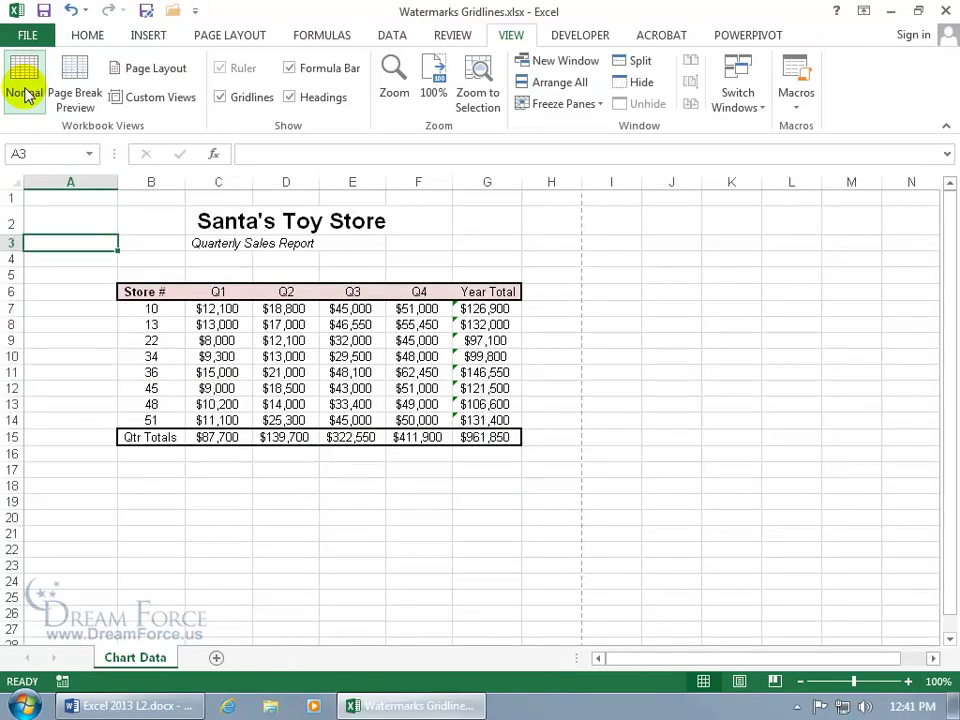
Open the File > Print preview, zoom to actual size and scroll right to see the watermark.
{"action": "left_click", "coordinate": [26, 34]}
{"action": "left_click", "coordinate": [66, 310]}
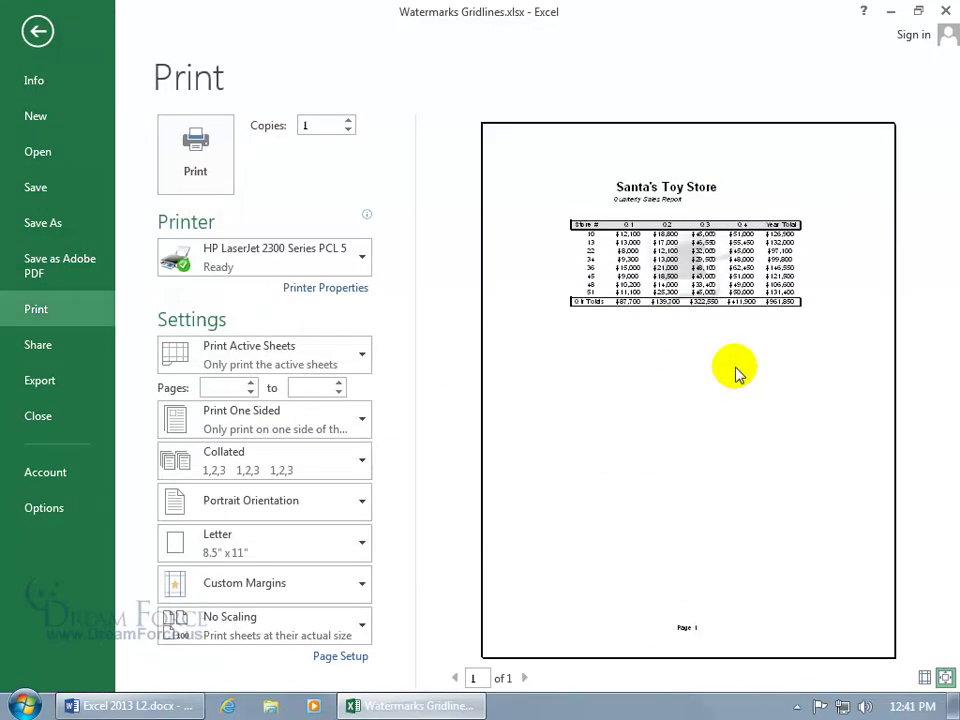
{"action": "left_click", "coordinate": [945, 679]}
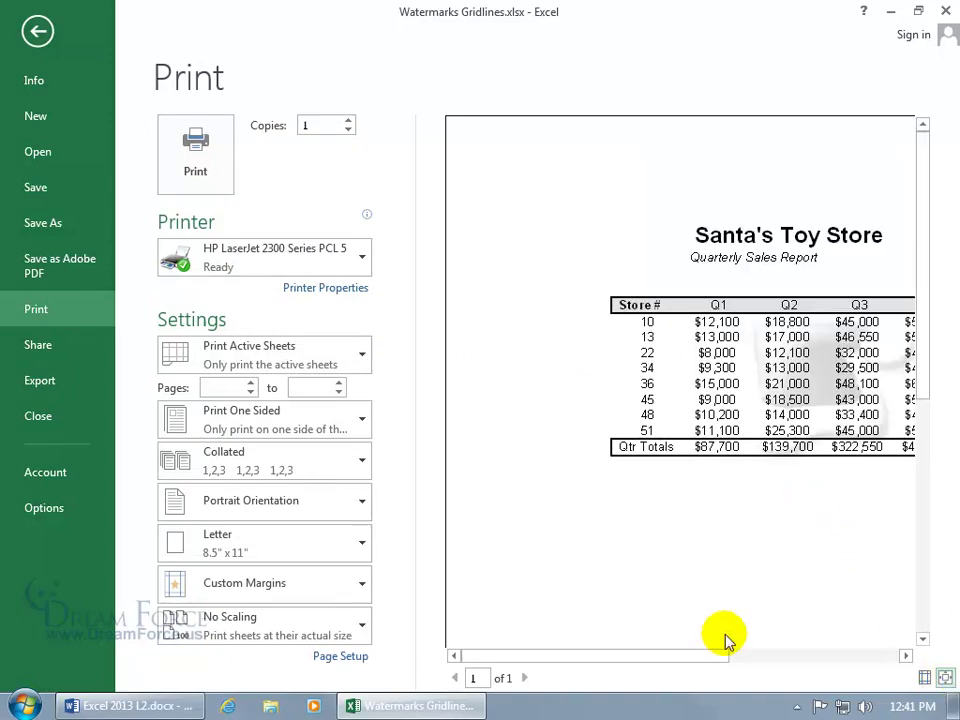
{"action": "left_click_drag", "start_coordinate": [703, 658], "coordinate": [795, 665]}
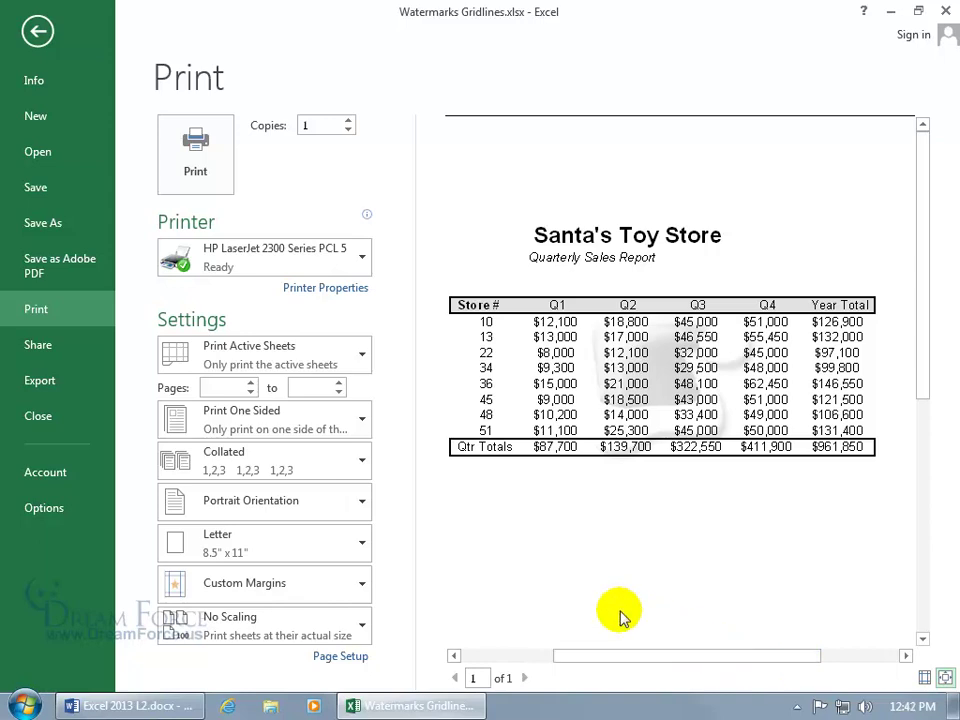
Replace the centre footer 'Page &[Page]' with '&[Page] of &[Pages]' via Page Setup's Custom Footer.
{"action": "left_click", "coordinate": [350, 659]}
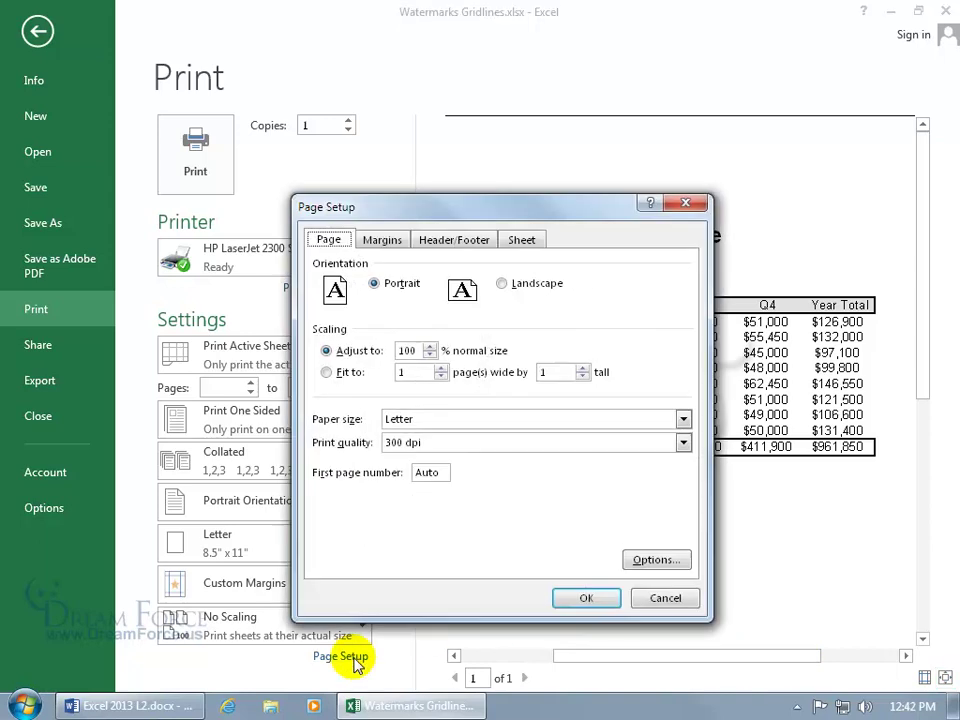
{"action": "left_click", "coordinate": [458, 240]}
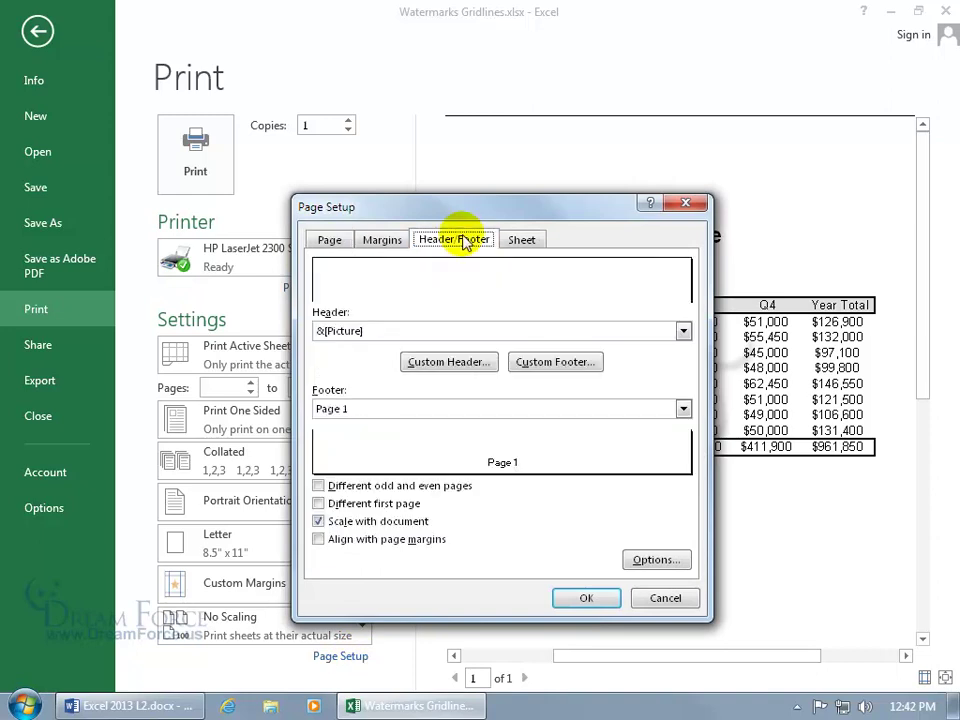
{"action": "left_click", "coordinate": [535, 364]}
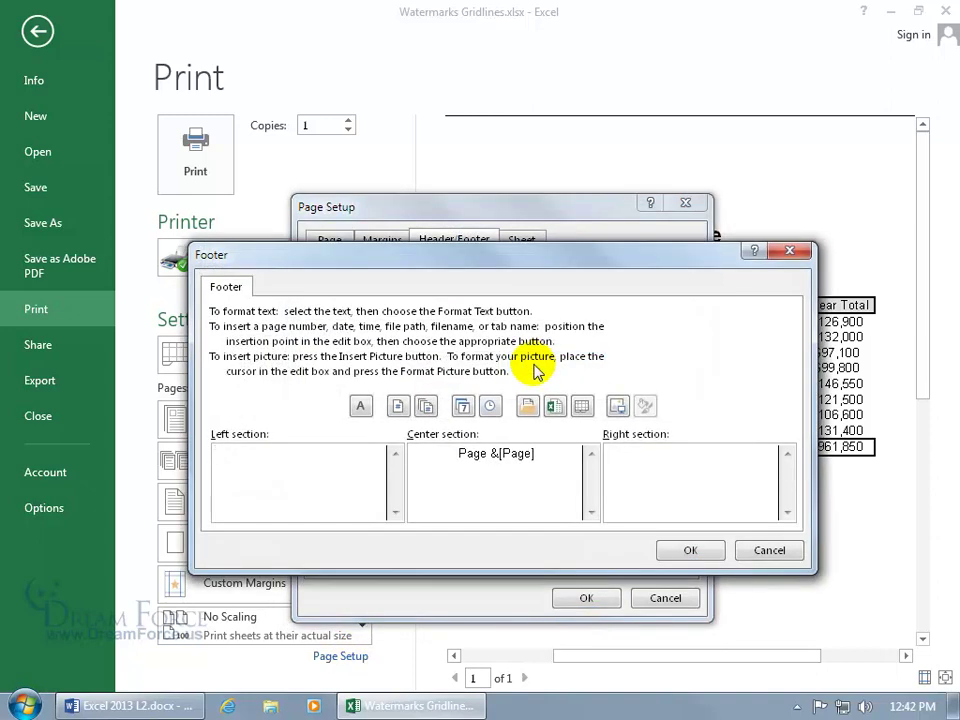
{"action": "left_click", "coordinate": [458, 453]}
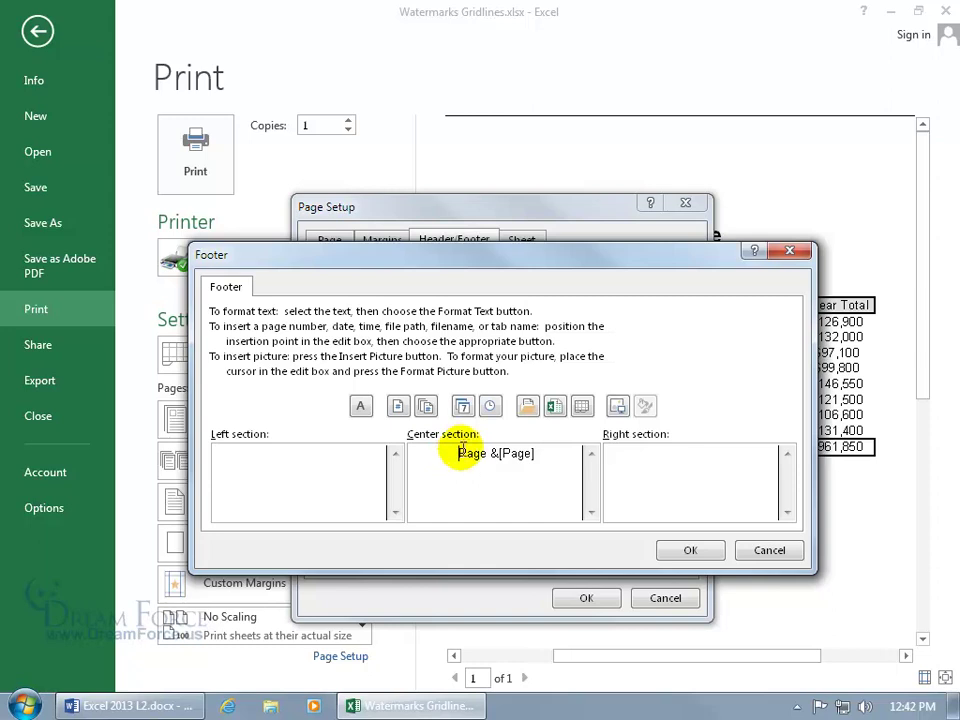
{"action": "left_click_drag", "start_coordinate": [458, 453], "coordinate": [544, 454]}
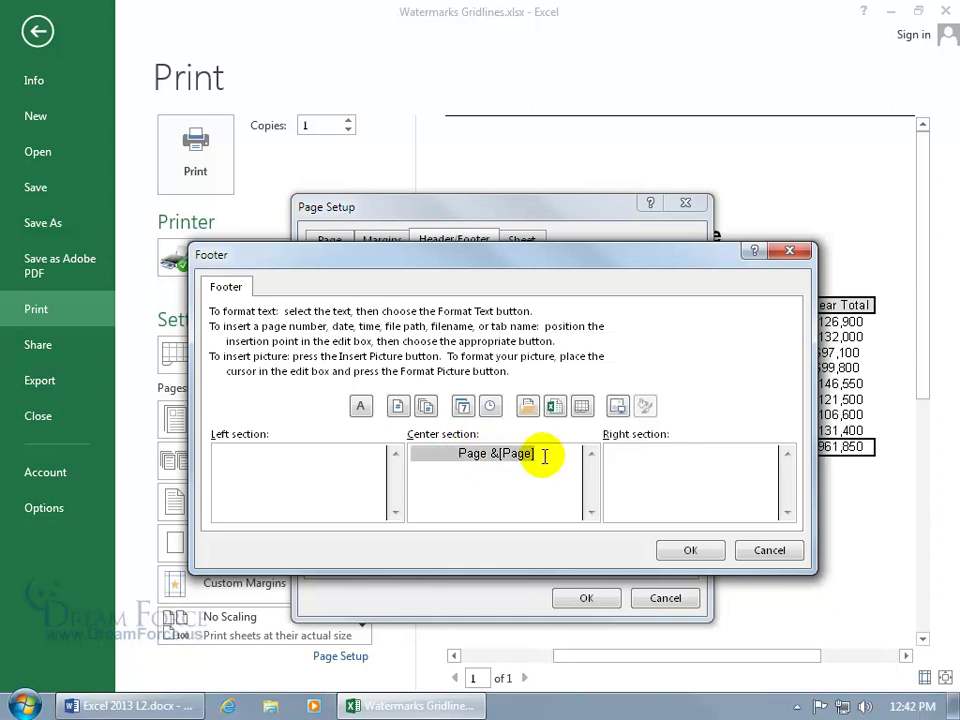
{"action": "key", "text": "Delete"}
{"action": "left_click", "coordinate": [397, 406]}
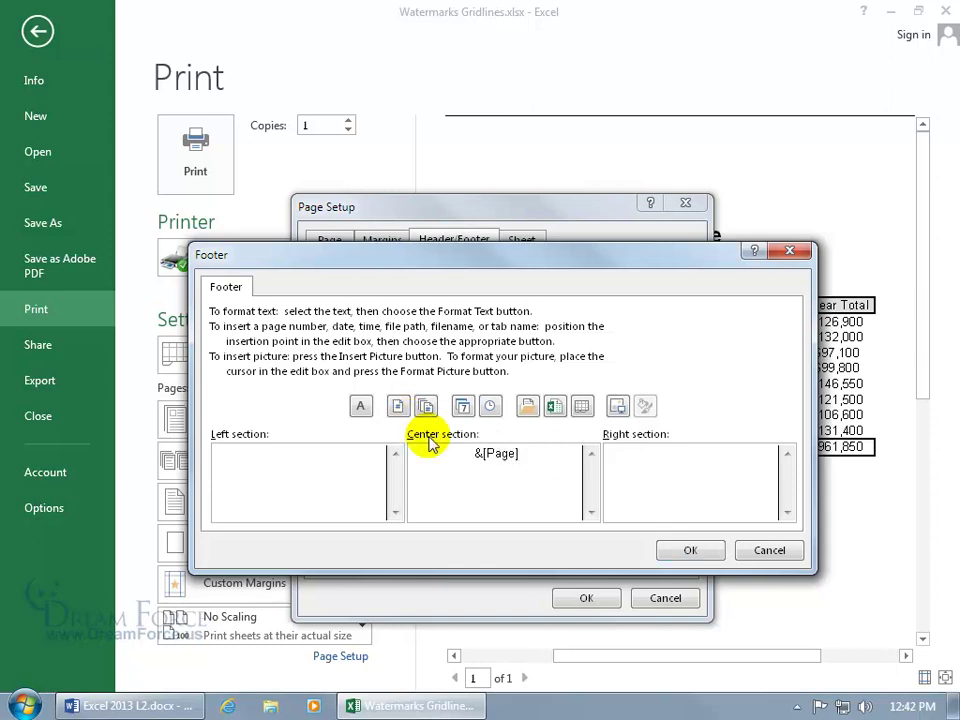
{"action": "type", "text": "of"}
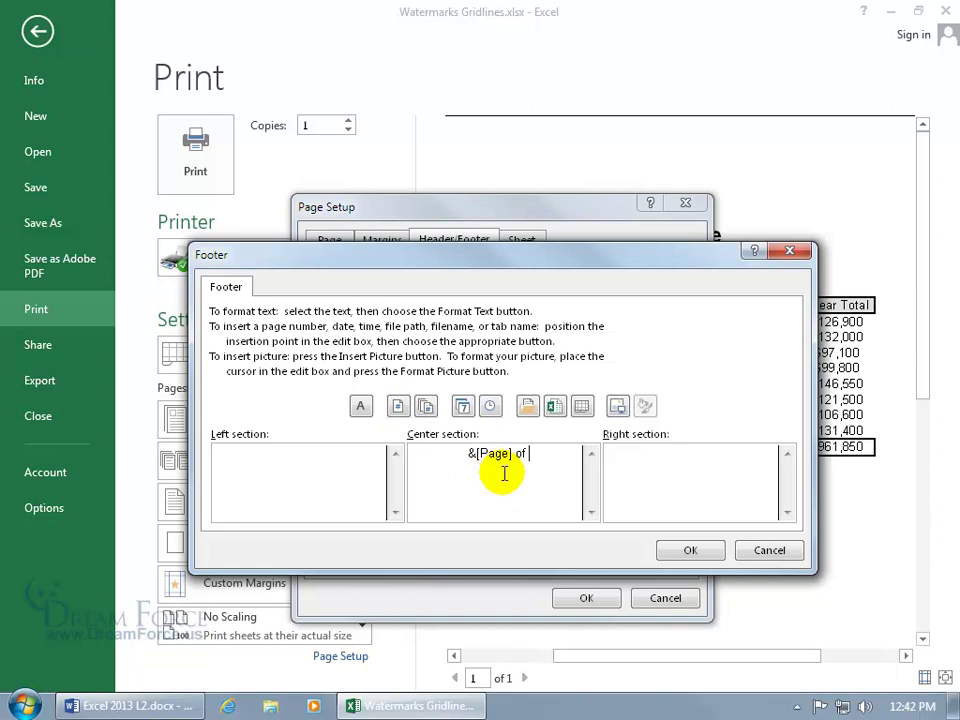
{"action": "left_click", "coordinate": [426, 406]}
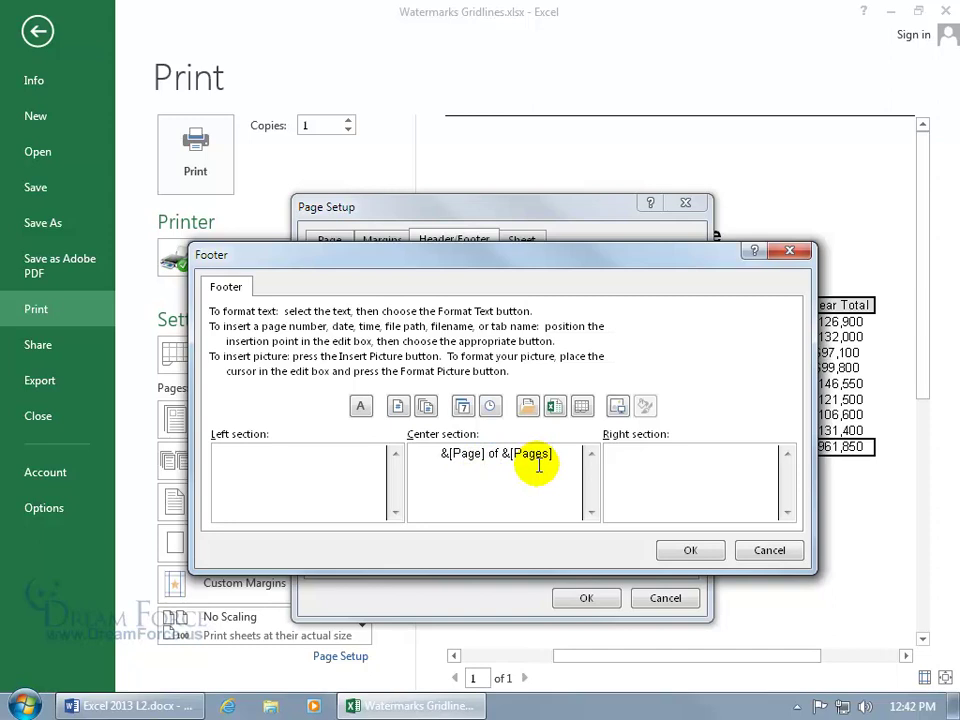
{"action": "left_click", "coordinate": [689, 551]}
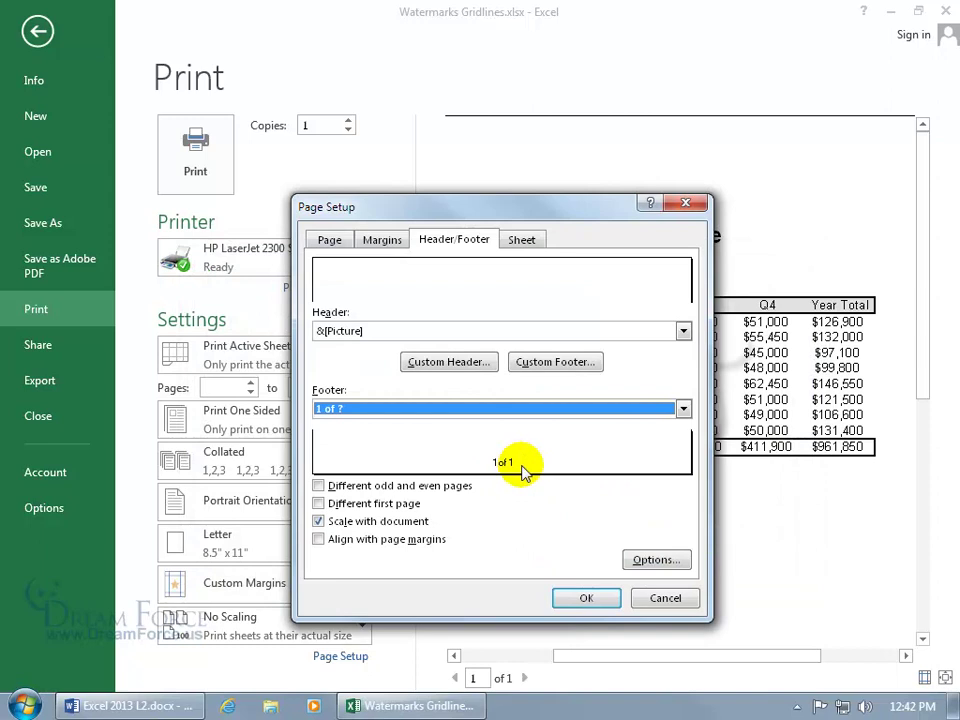
{"action": "left_click", "coordinate": [589, 598]}
{"action": "left_click", "coordinate": [651, 507]}
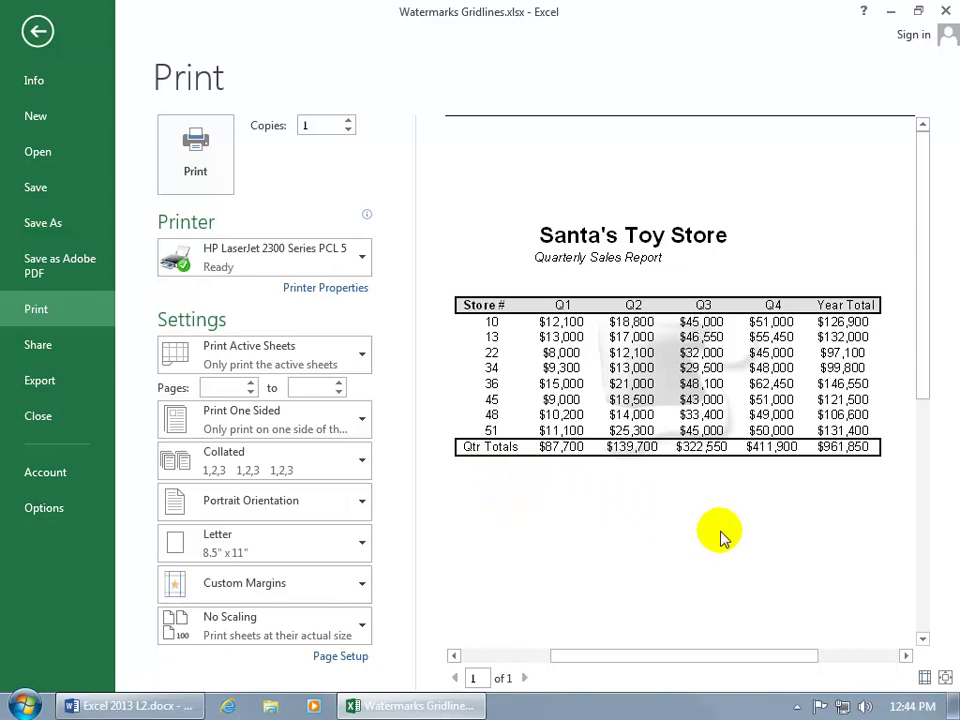
Turn on Gridlines > Print in Page Layout and view the gridlines in the print preview.
{"action": "left_click", "coordinate": [37, 32]}
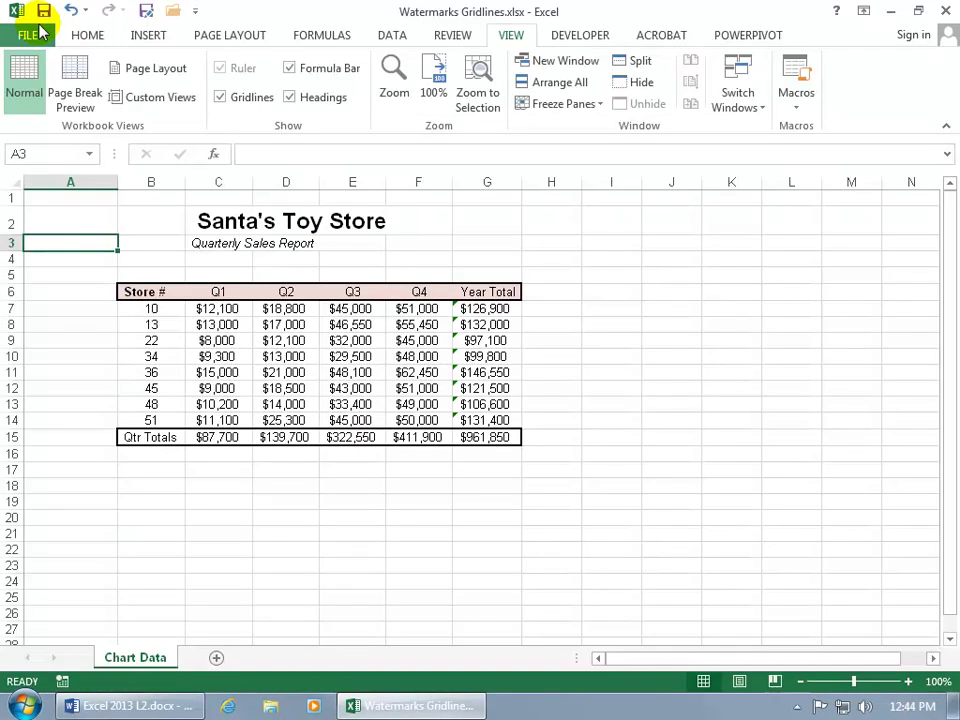
{"action": "left_click", "coordinate": [229, 36]}
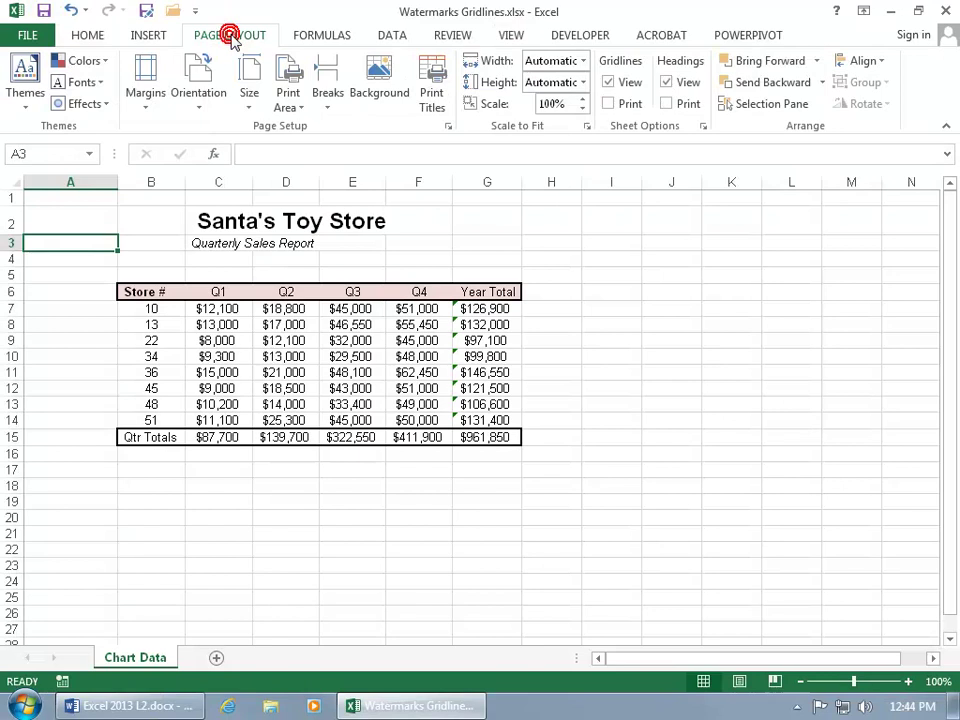
{"action": "left_click", "coordinate": [610, 106]}
{"action": "left_click", "coordinate": [24, 36]}
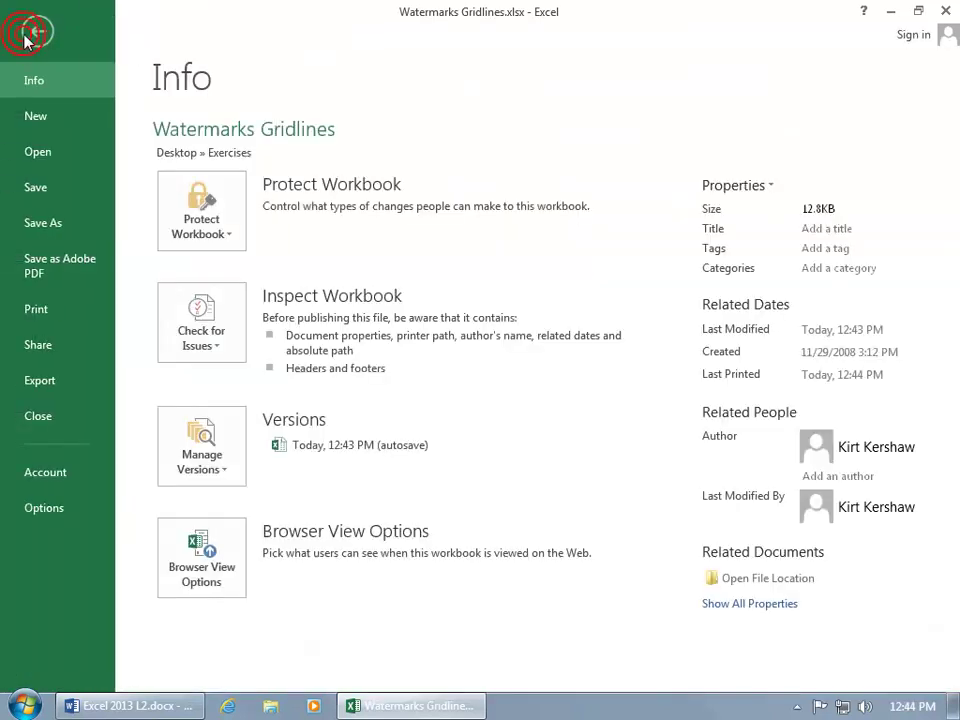
{"action": "left_click", "coordinate": [40, 310]}
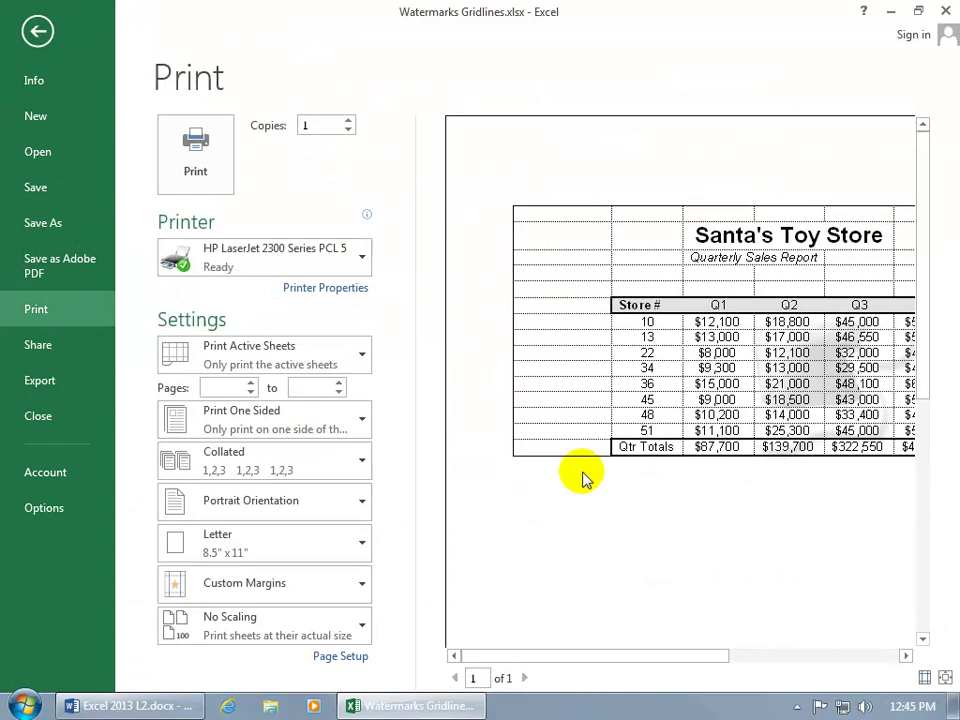
{"action": "left_click_drag", "start_coordinate": [636, 655], "coordinate": [737, 656]}
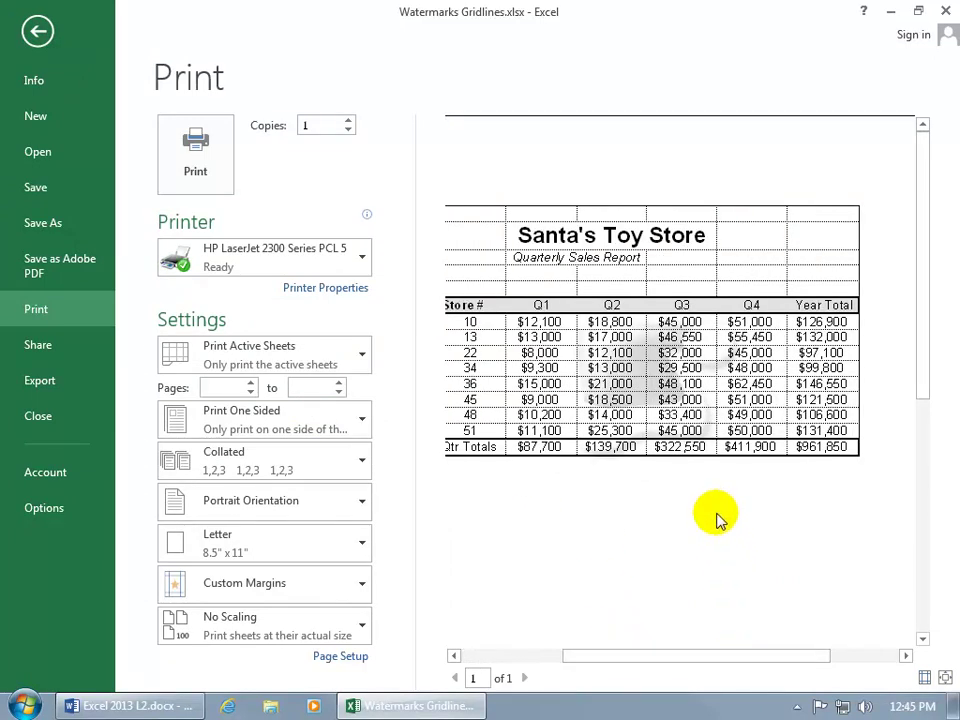